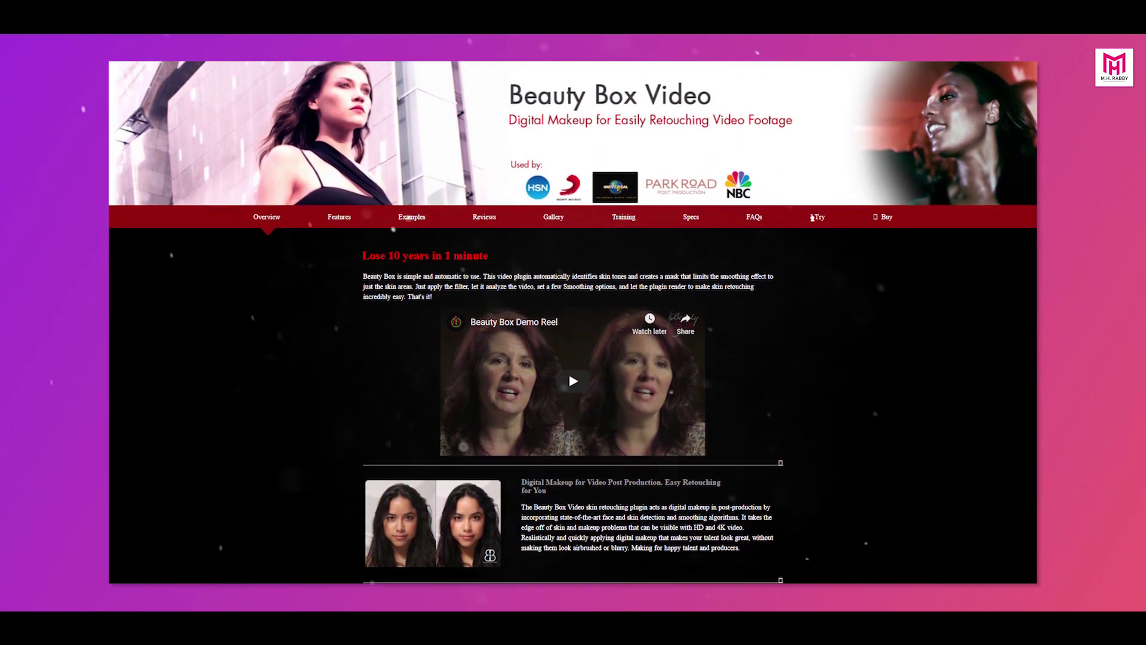
# Look through the Beauty Box Video product page, from its overview down to the footer.
pyautogui.scroll(-2, 573, 323)
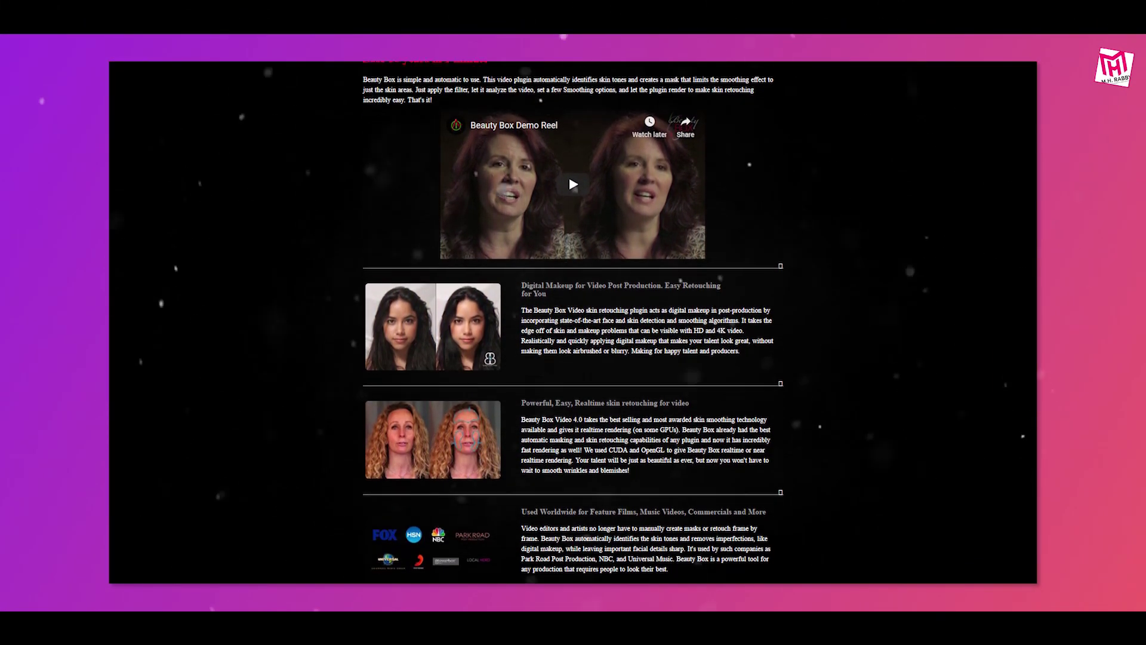
pyautogui.scroll(-1, 574, 322)
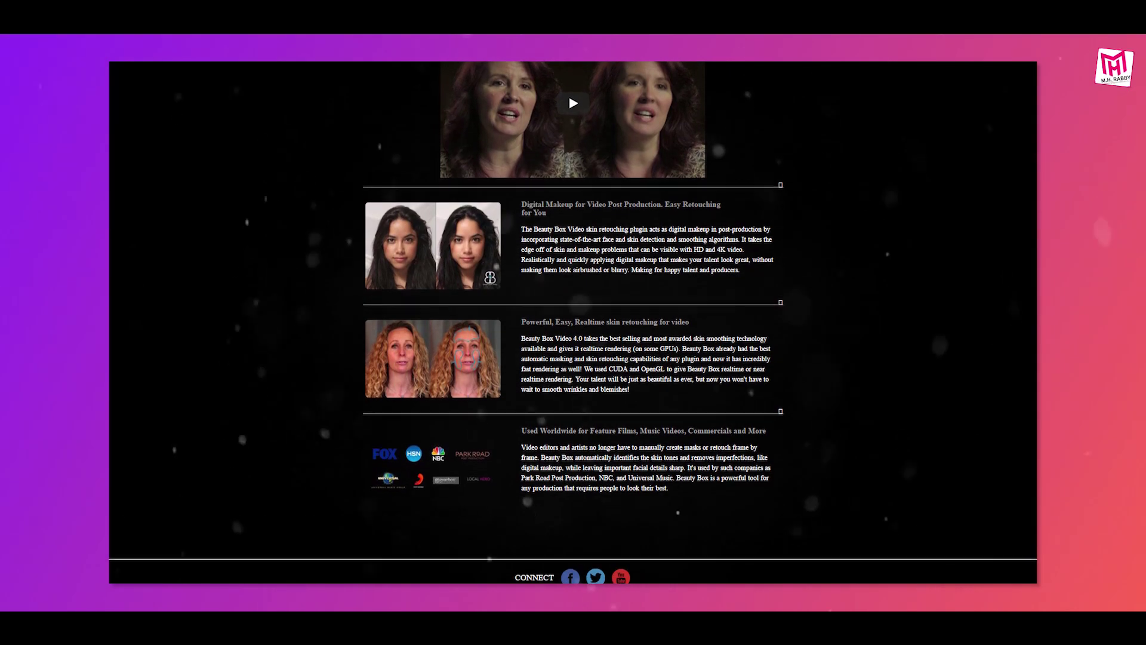
pyautogui.scroll(-1, 573, 322)
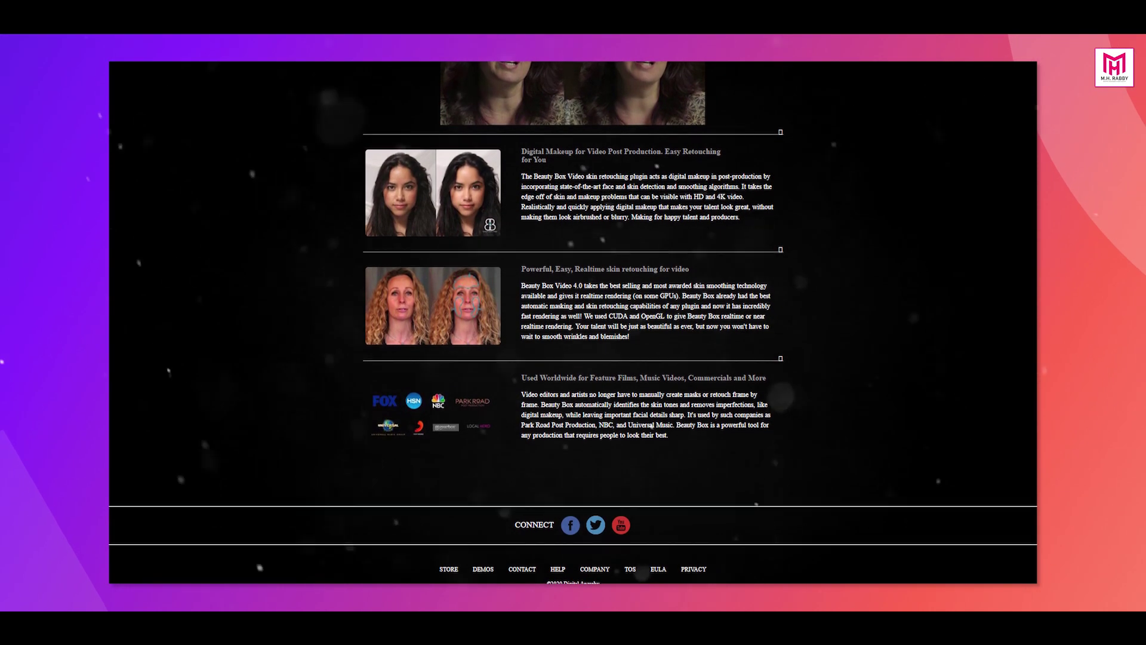
pyautogui.scroll(-1, 573, 322)
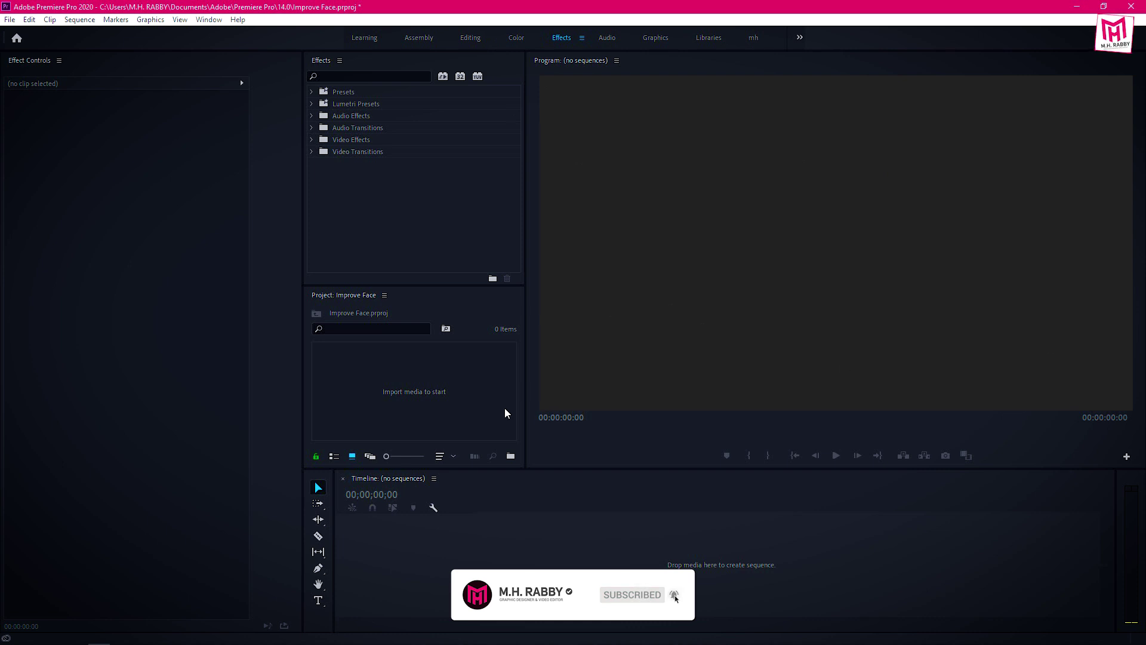
# Import the three video clips into the Premiere Pro project, create a sequence from production ID-3761534.mp4 and preview it.
pyautogui.moveTo(504, 407); pyautogui.dragTo(443, 396)
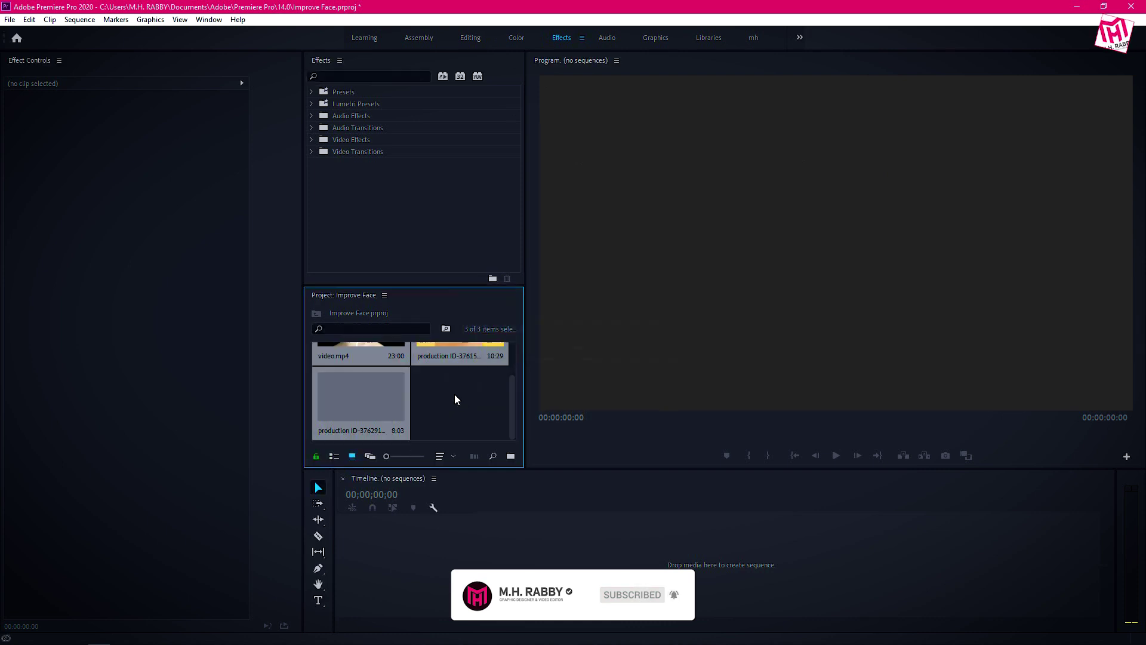
pyautogui.click(454, 400)
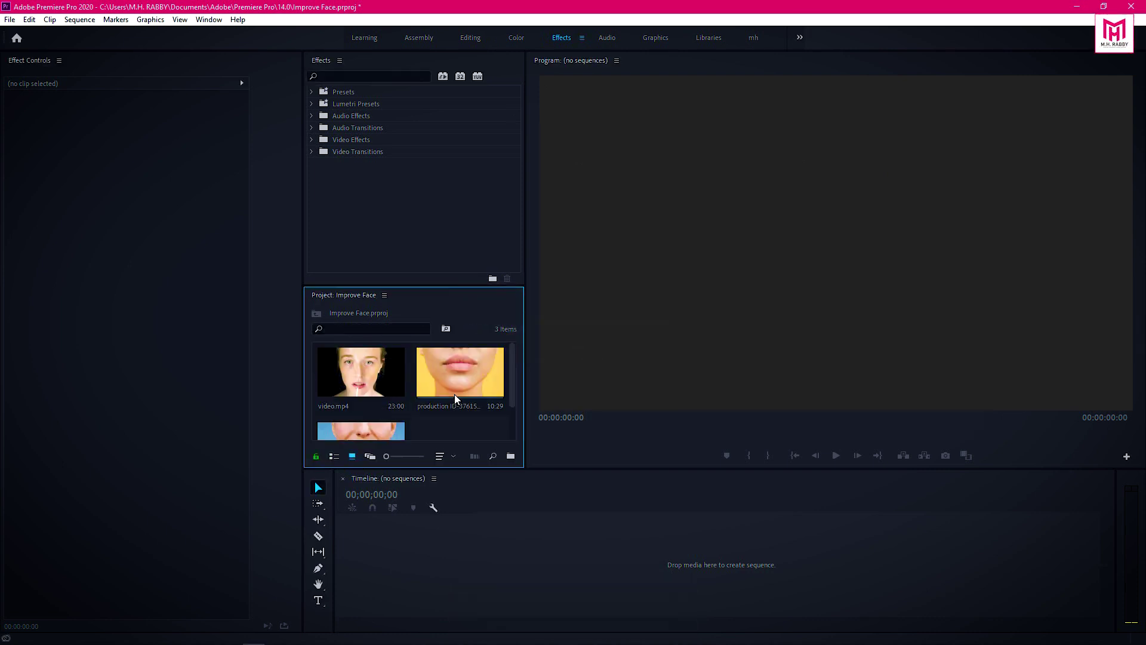
pyautogui.click(450, 378)
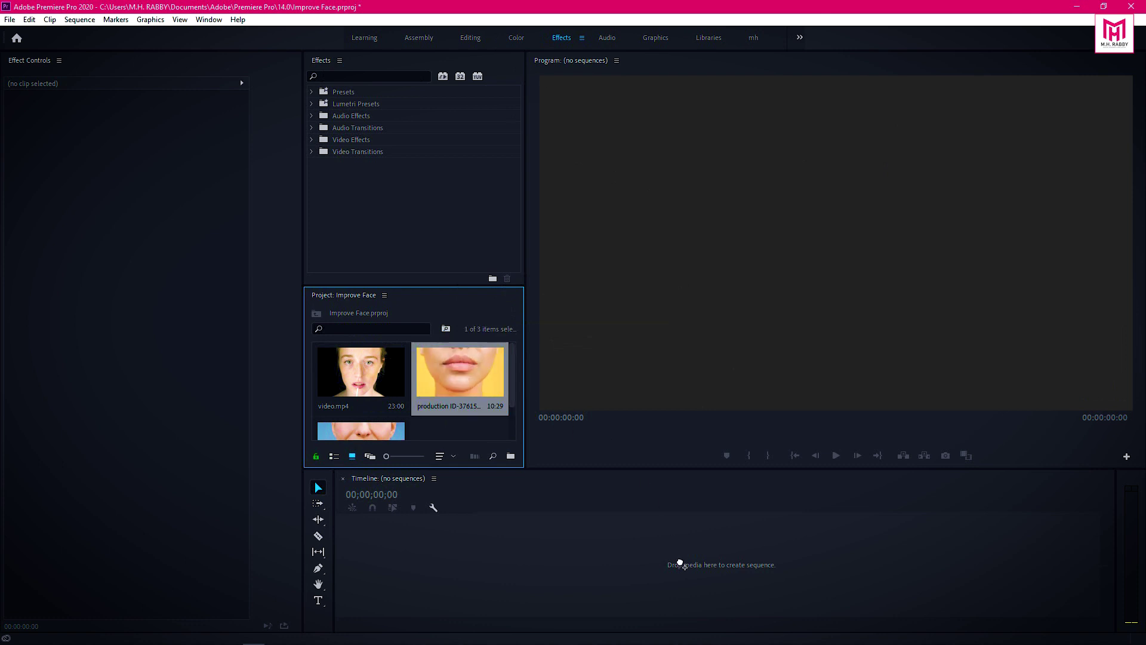
pyautogui.moveTo(681, 564); pyautogui.dragTo(684, 566)
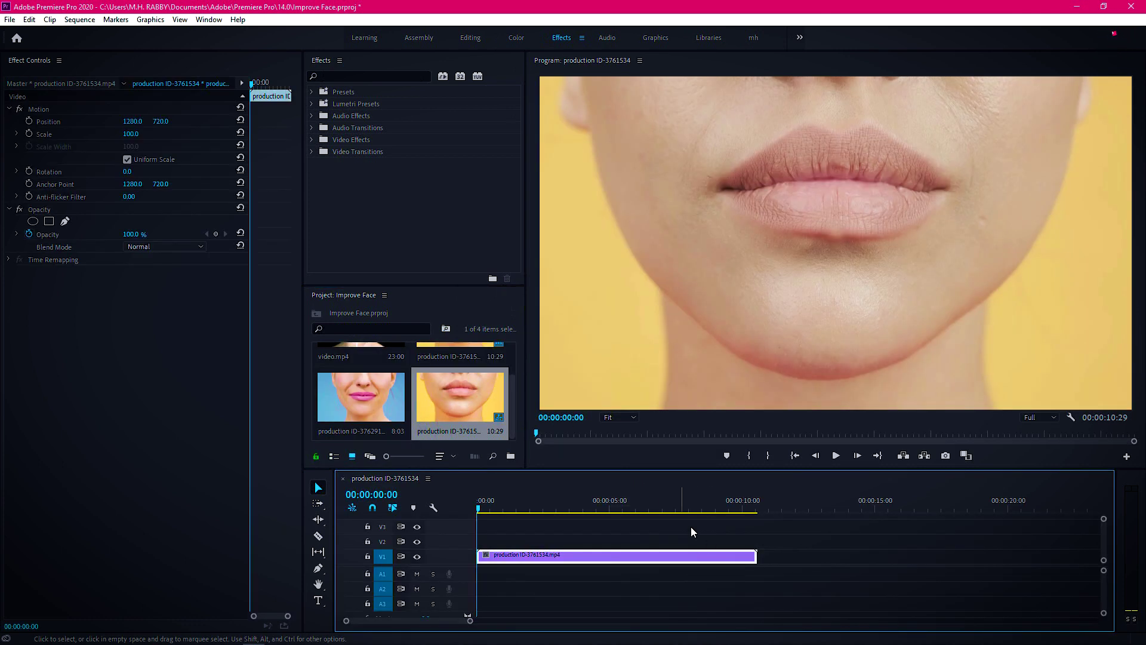
pyautogui.press('space')
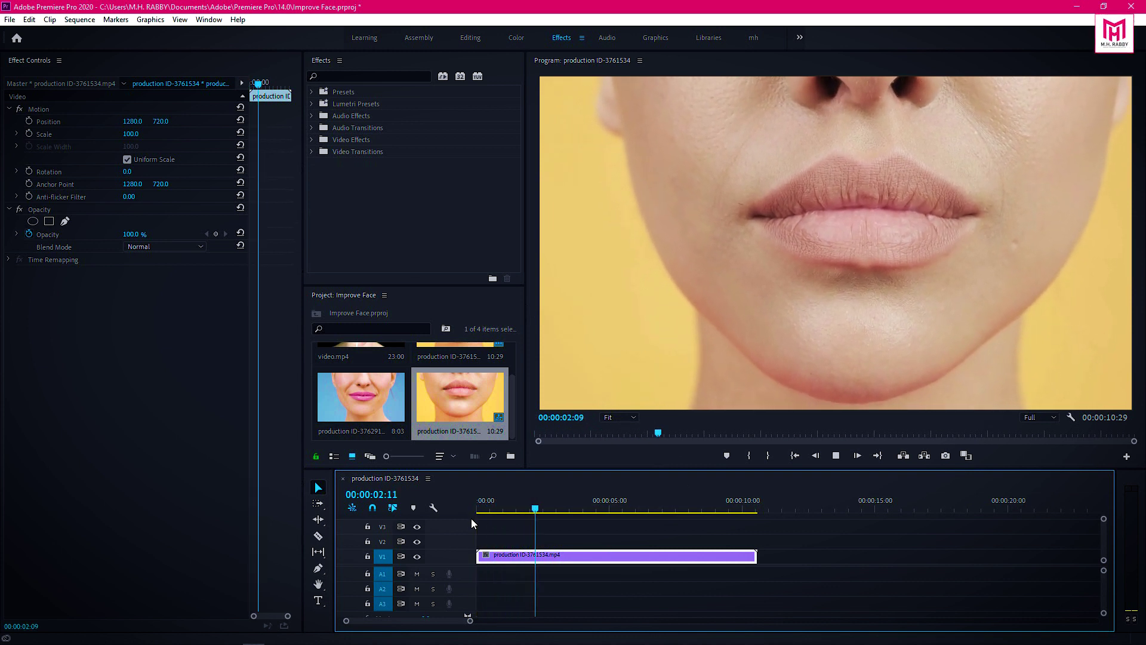
pyautogui.click(514, 507)
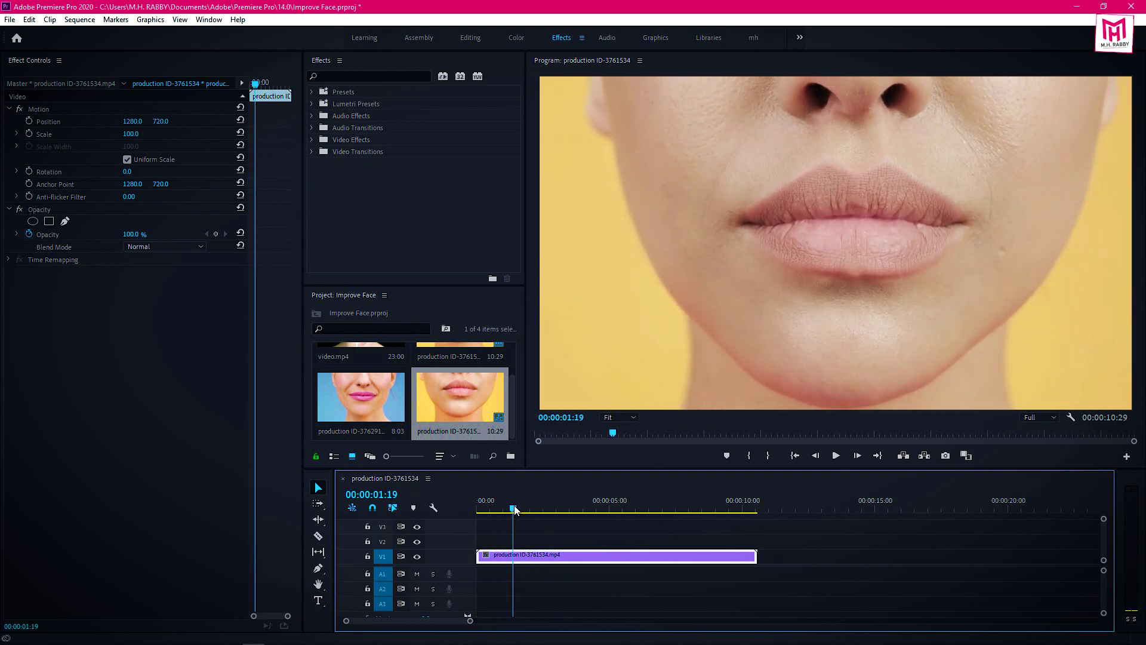
# Add production ID-3762912.mp4 and video.mp4 to track V1 behind the first clip, leaving small gaps between them.
pyautogui.moveTo(369, 399); pyautogui.dragTo(639, 555)
pyautogui.scroll(1, 384, 394)
pyautogui.moveTo(384, 395); pyautogui.dragTo(768, 557)
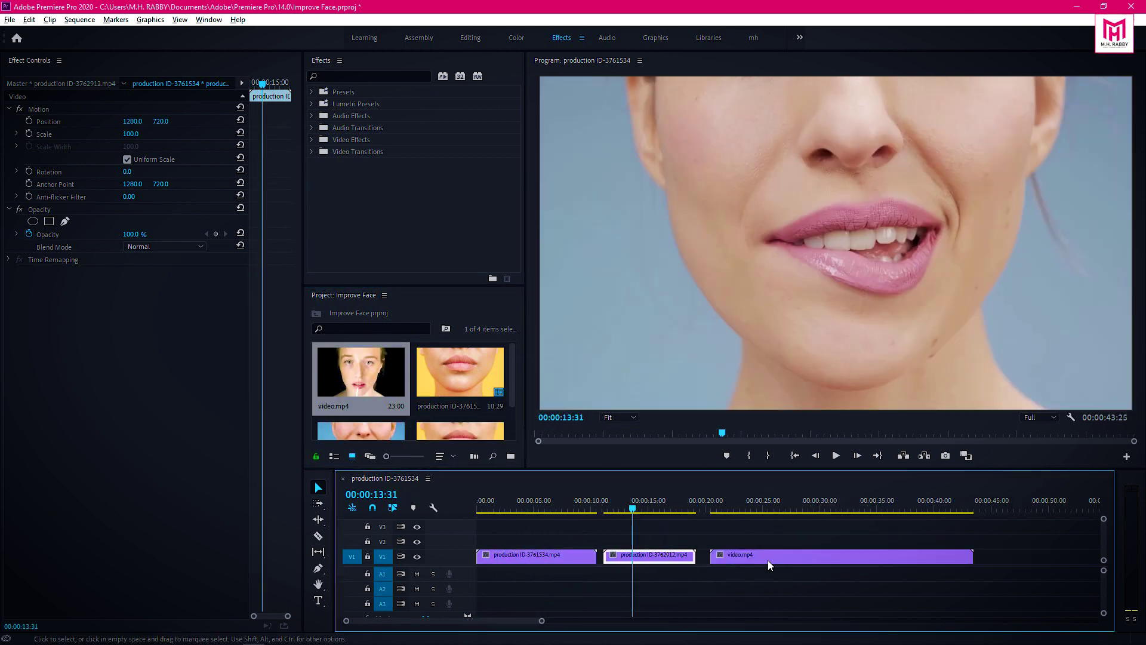
# Return to 00:00:01:20 in the first clip and locate the Beauty Box effect in the Digital Anarchy video effects.
pyautogui.moveTo(511, 508); pyautogui.dragTo(492, 508)
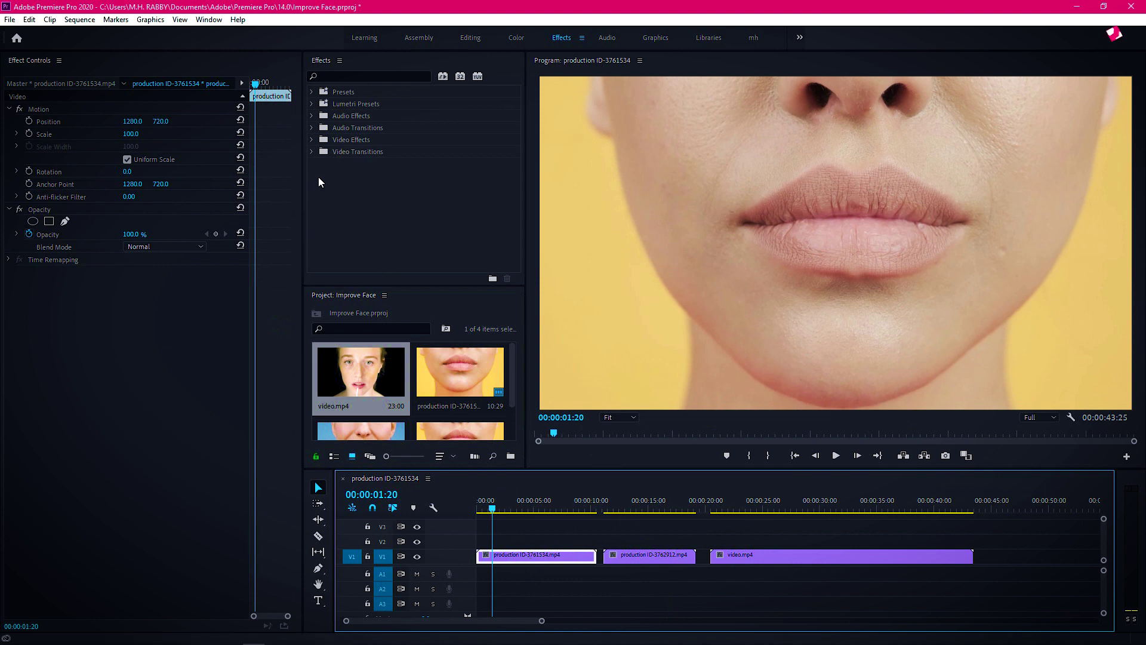
pyautogui.click(312, 139)
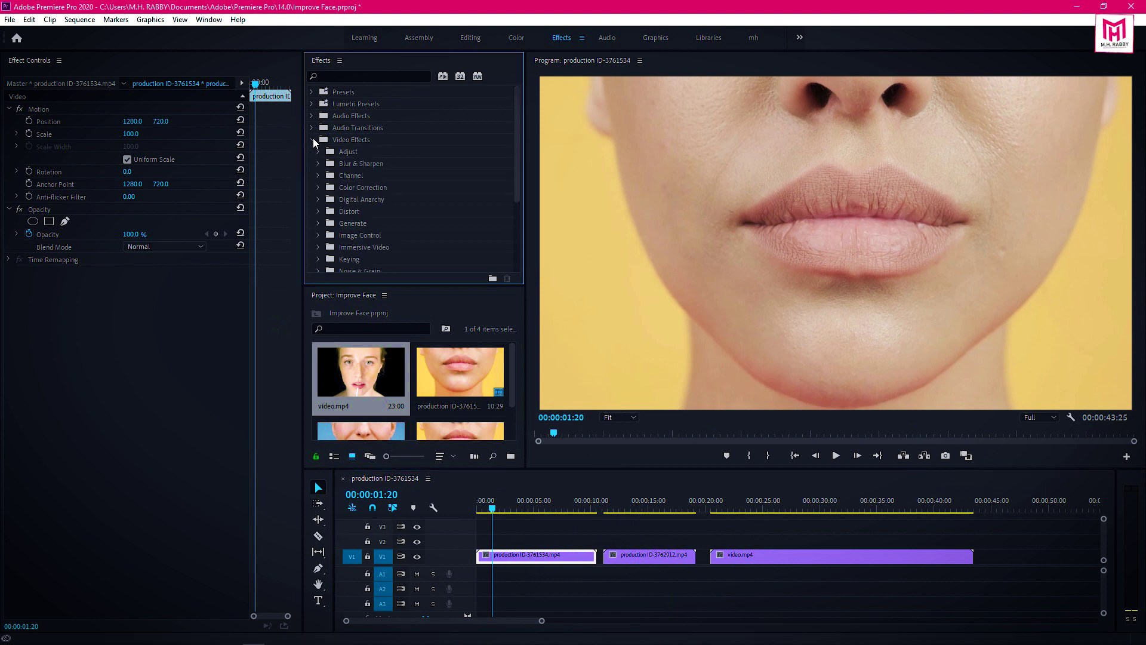
pyautogui.click(392, 361)
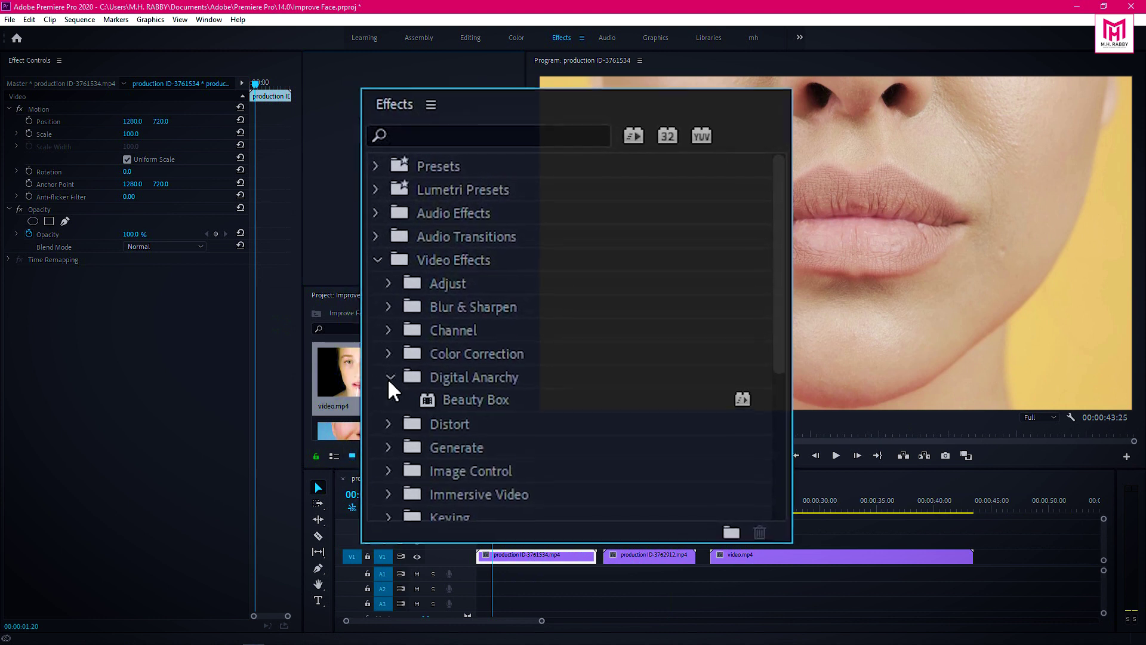
pyautogui.click(485, 402)
# Search the effects for "Beauty" and apply Beauty Box to the production ID-3761534.mp4 clip.
pyautogui.click(449, 140)
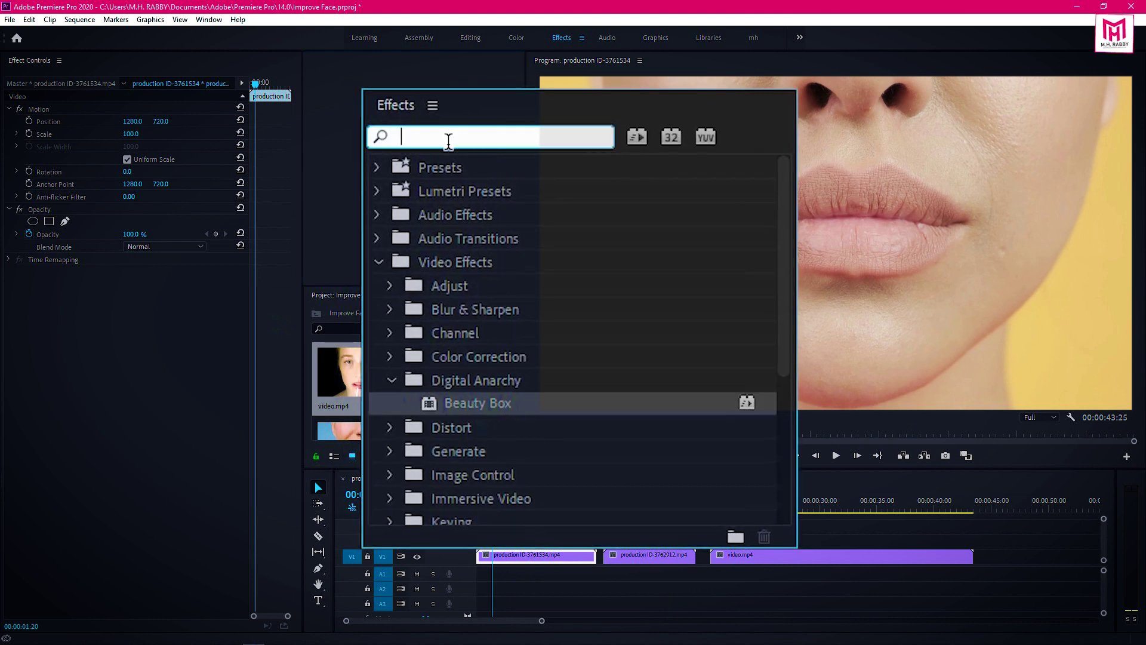
pyautogui.write('Bea')
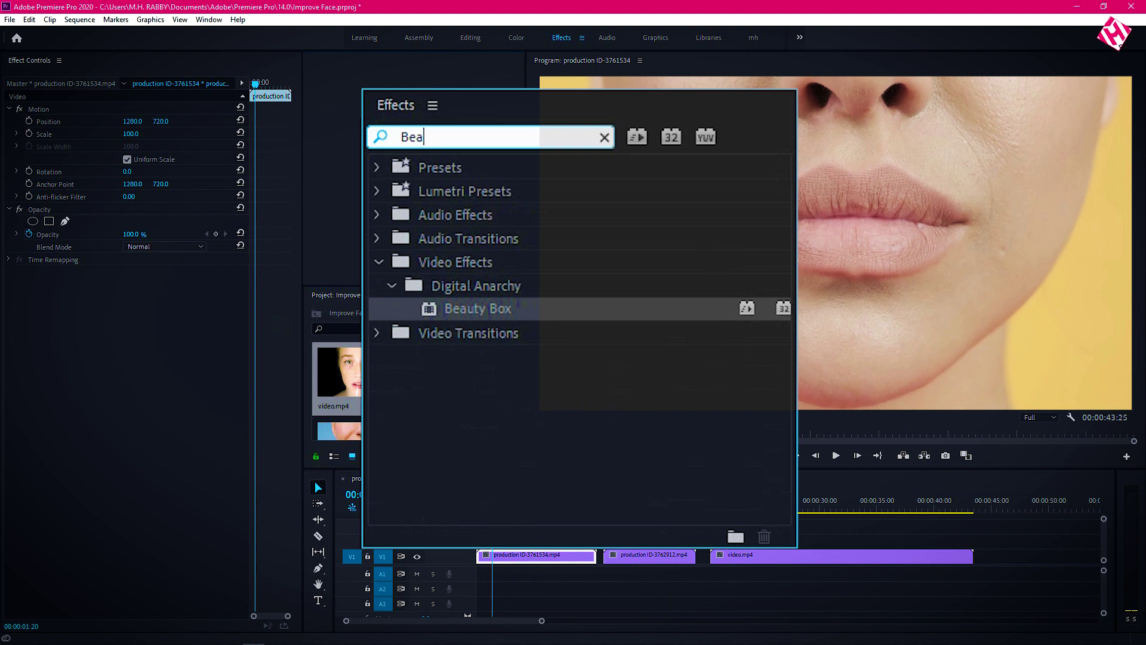
pyautogui.write('utybox')
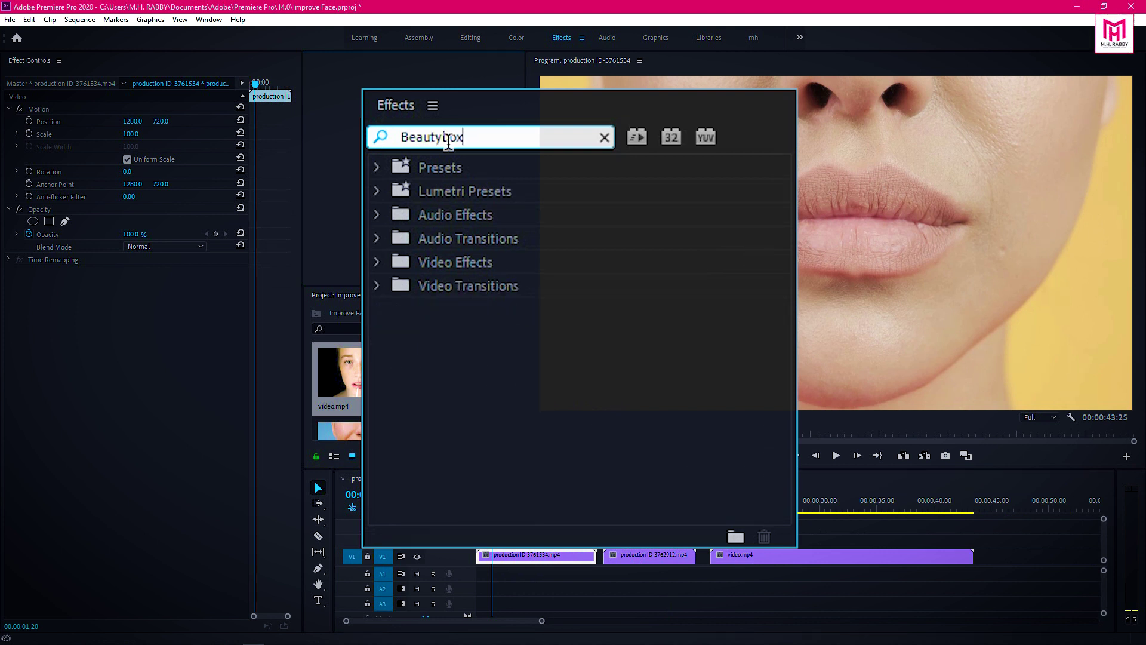
pyautogui.press('BackSpace')
pyautogui.press('BackSpace')
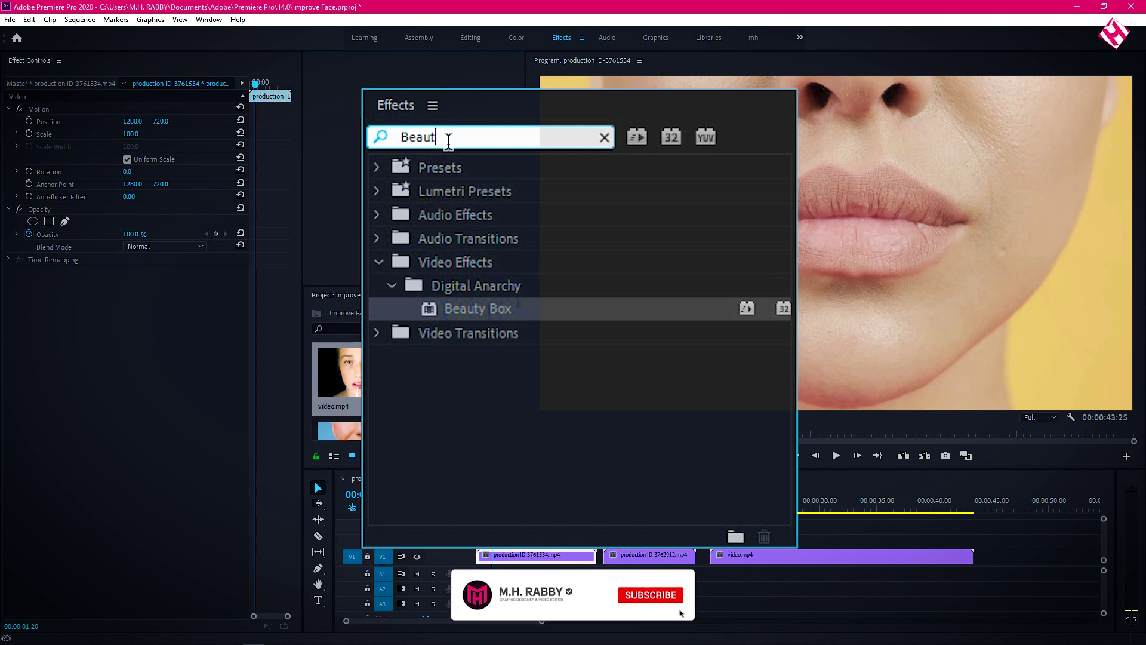
pyautogui.write('y')
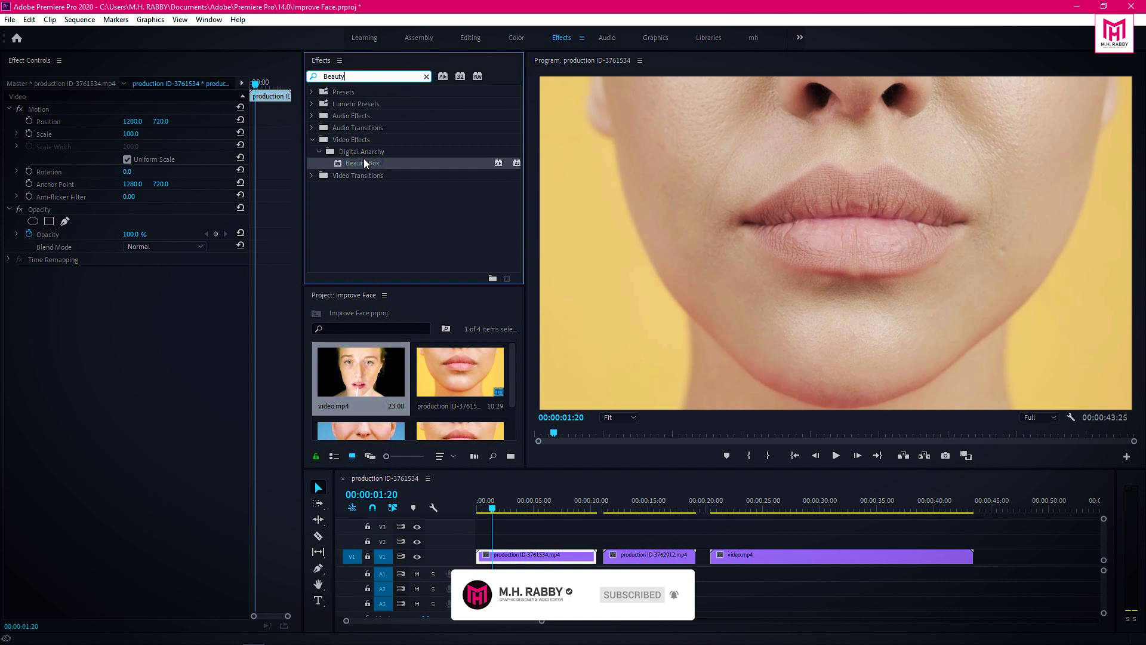
pyautogui.moveTo(364, 160); pyautogui.dragTo(559, 557)
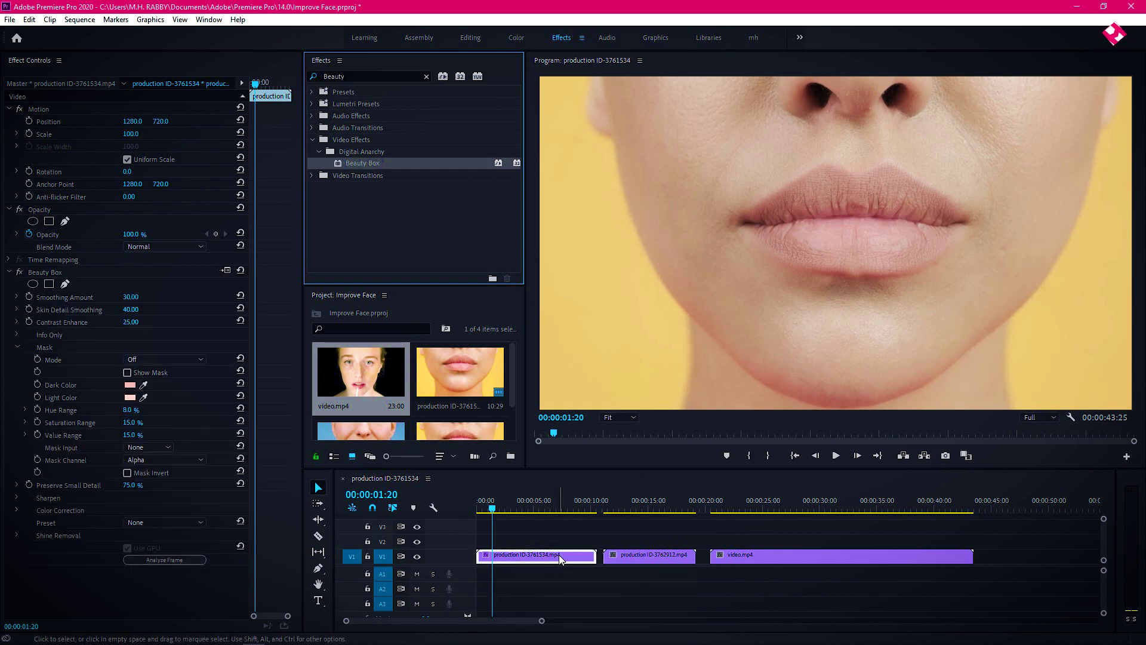
pyautogui.click(559, 558)
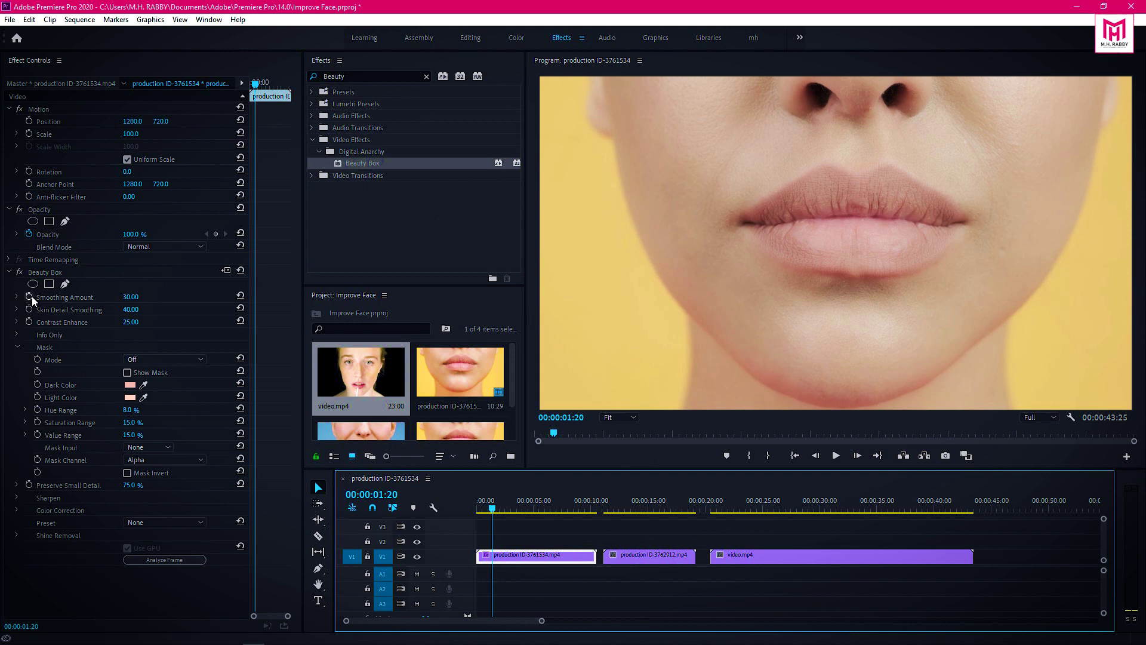
# Sample the Beauty Box mask's dark and light colors from the face in the first clip and play back the result.
pyautogui.click(23, 271)
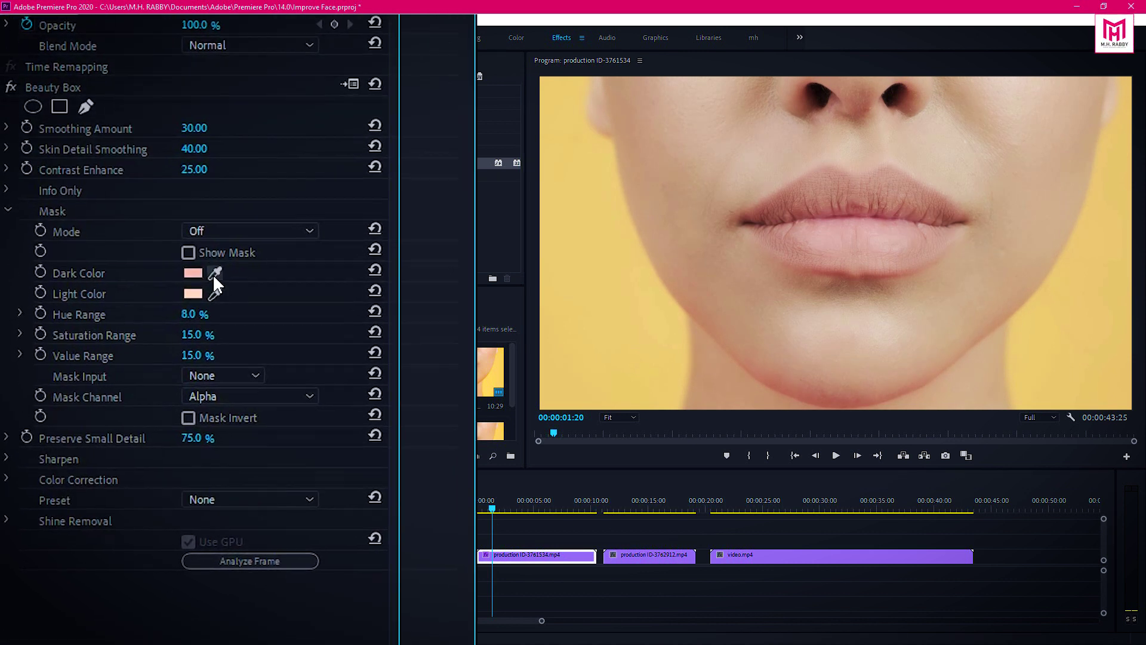
pyautogui.click(143, 385)
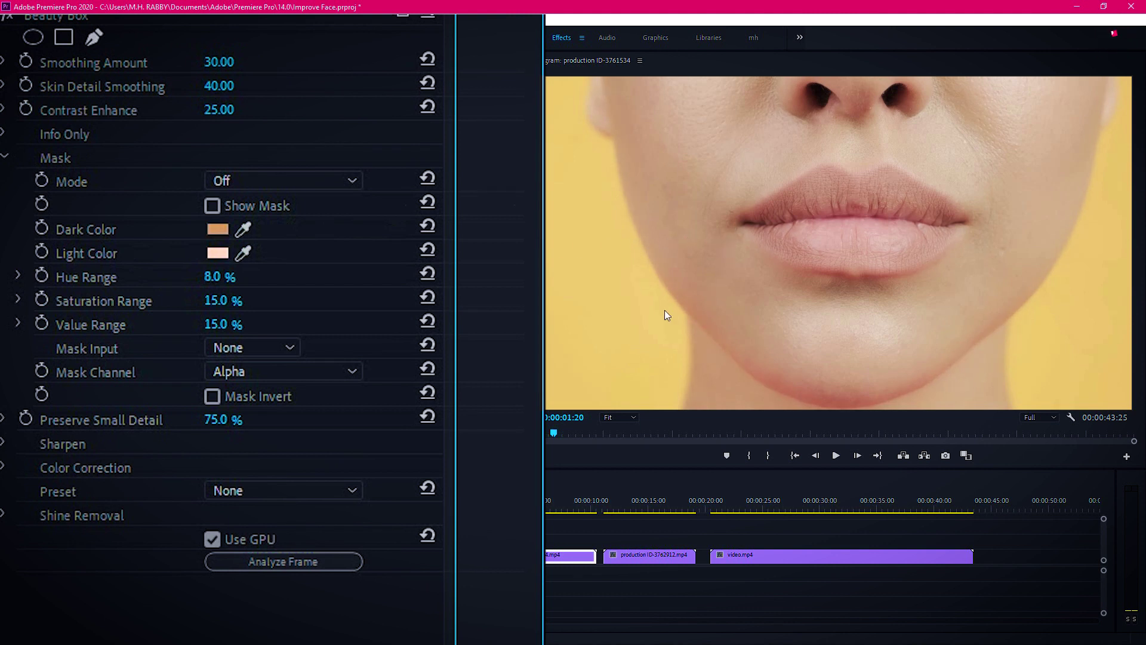
pyautogui.click(243, 250)
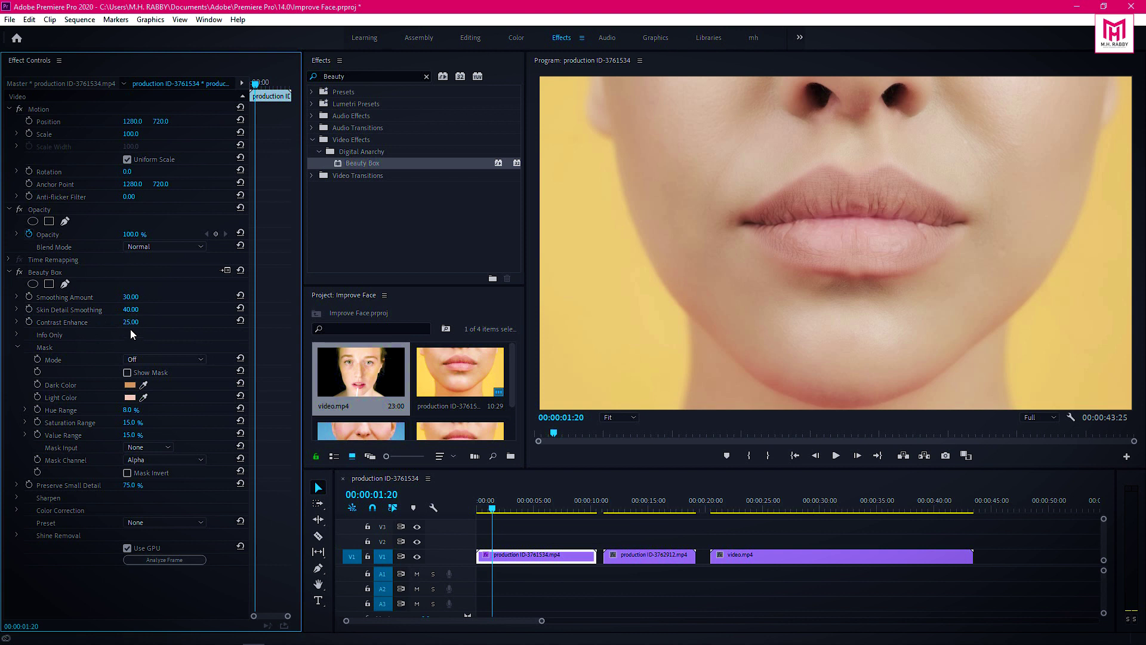
pyautogui.press('space')
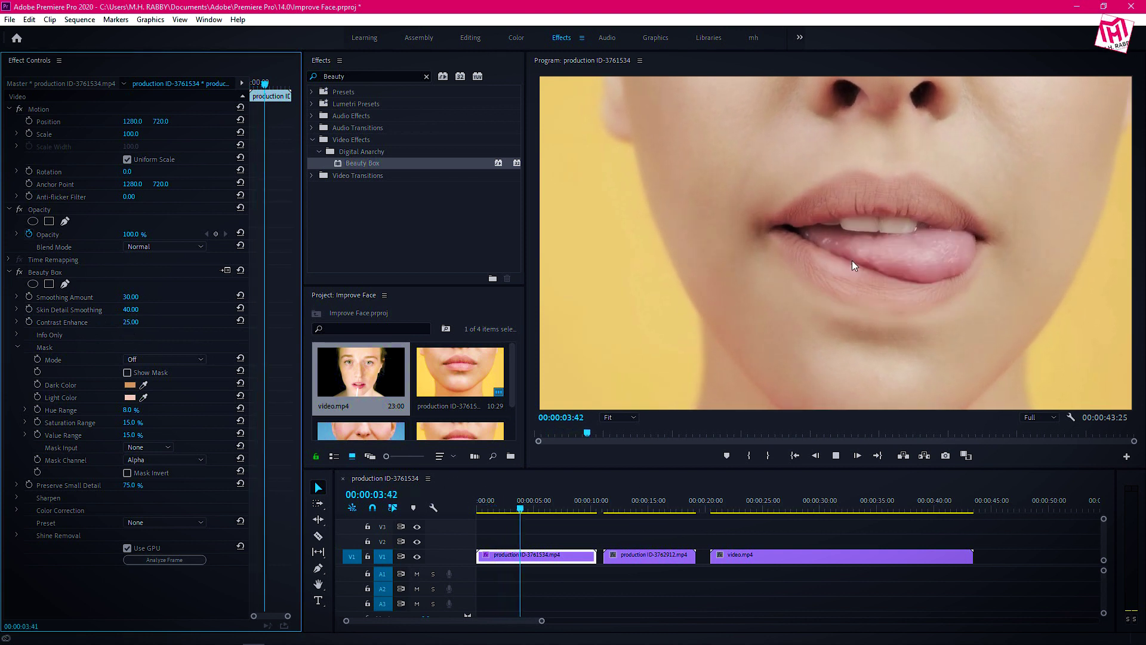
pyautogui.press('space')
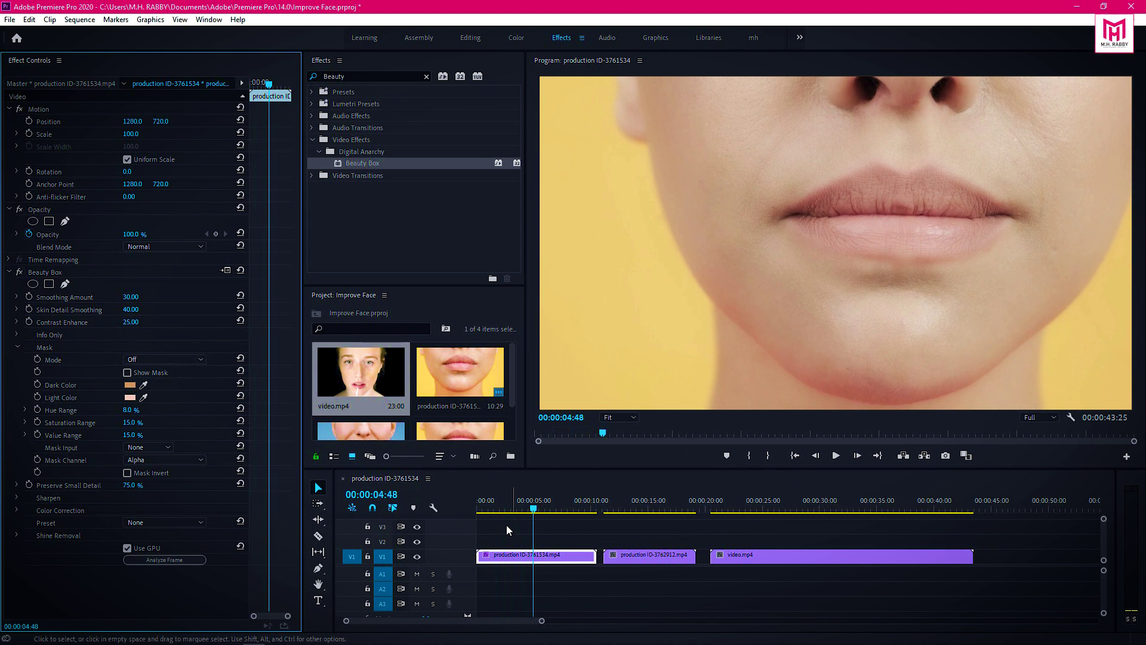
# Preview the production ID-3762912.mp4 clip and apply the Beauty Box effect to it.
pyautogui.click(631, 506)
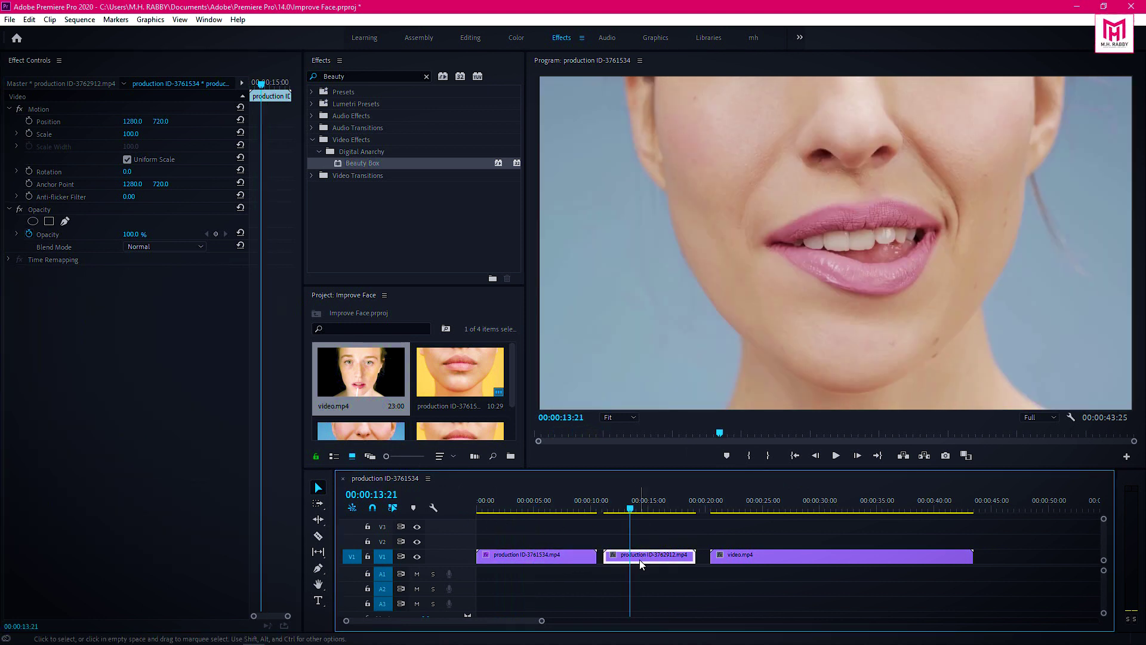
pyautogui.press('space')
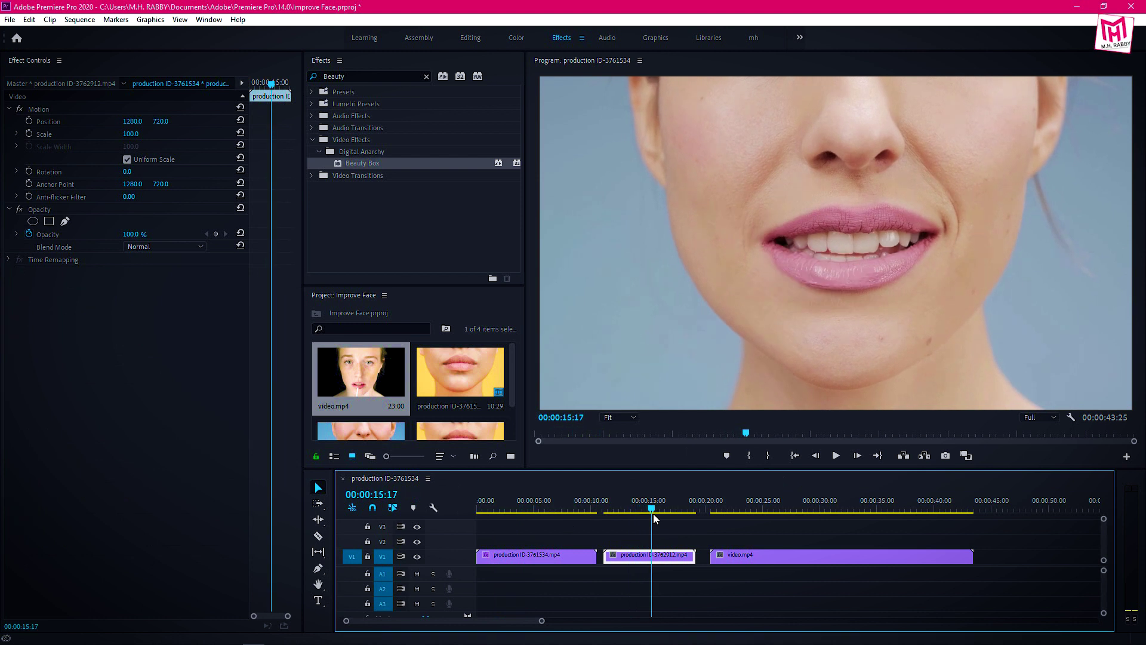
pyautogui.moveTo(362, 163); pyautogui.dragTo(651, 556)
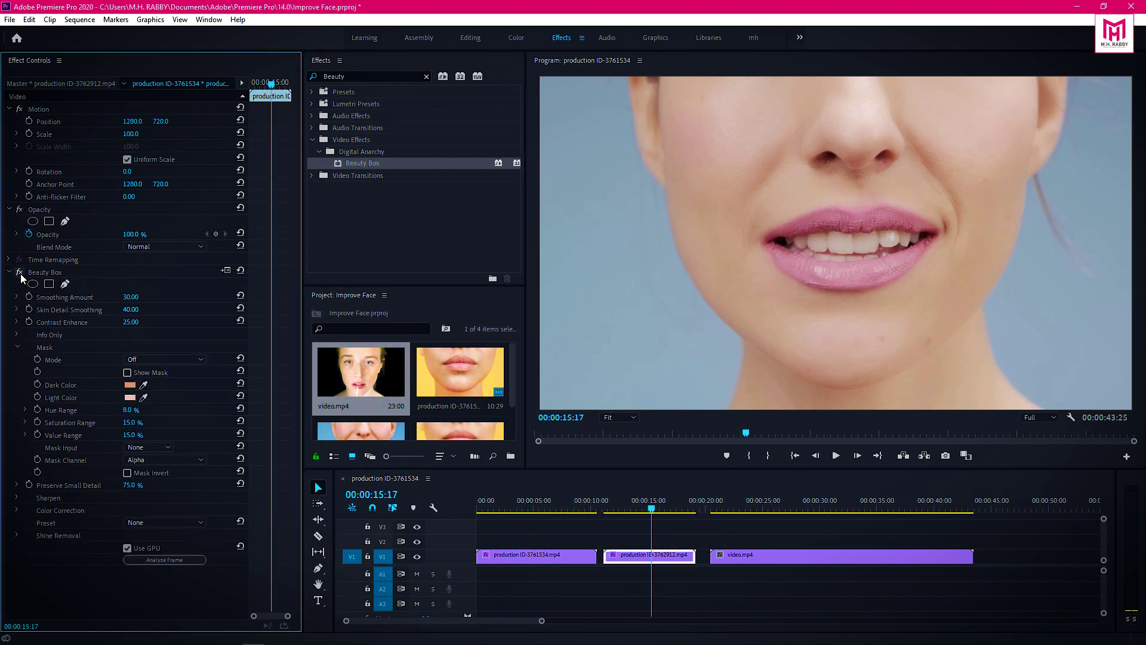
# Set Beauty Box on the second clip to Smoothing Amount 182, Skin Detail Smoothing 21, Contrast Enhance 70, Preserve Small Detail 52% and Sharpen Amount 31.
pyautogui.moveTo(131, 297); pyautogui.dragTo(221, 296)
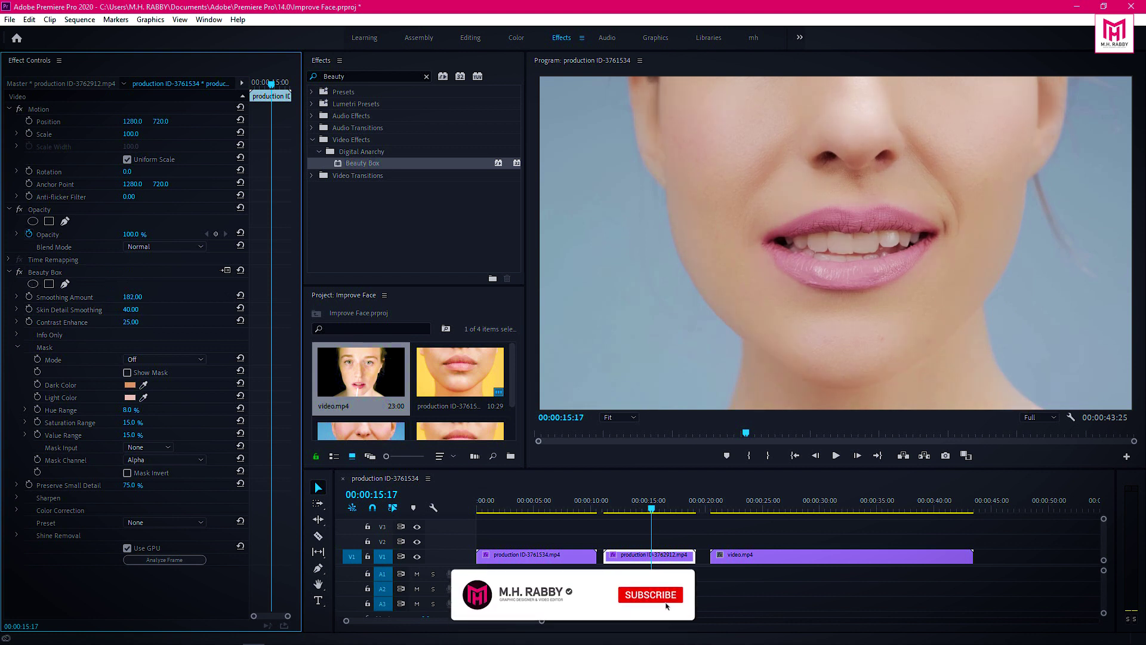
pyautogui.moveTo(135, 309); pyautogui.dragTo(124, 309)
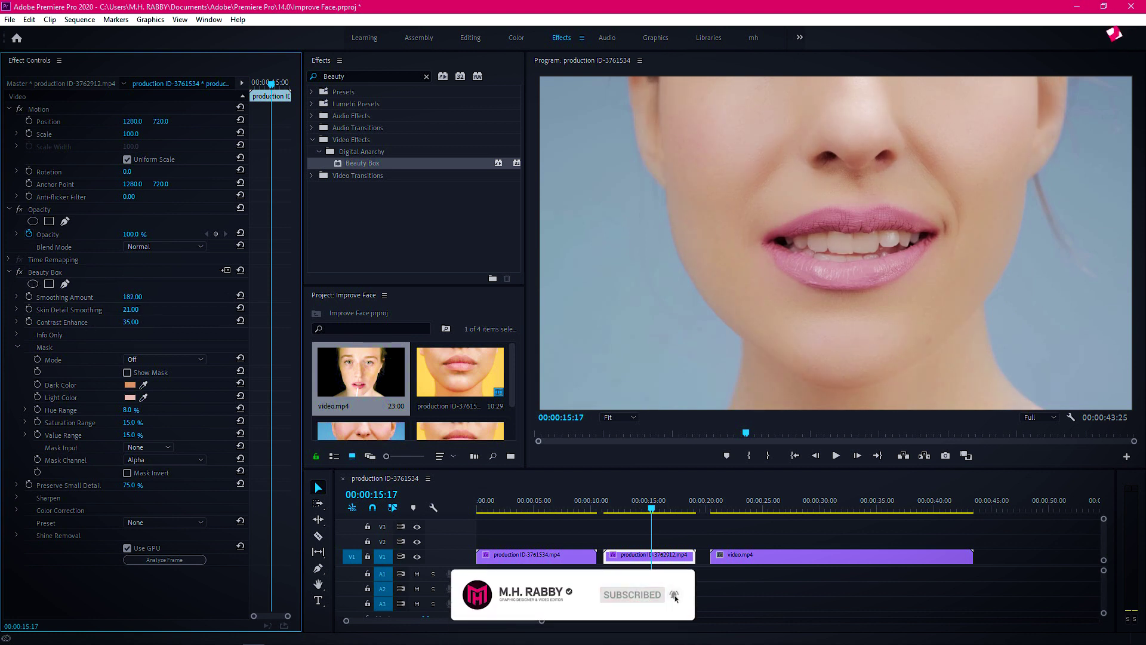
pyautogui.click(41, 497)
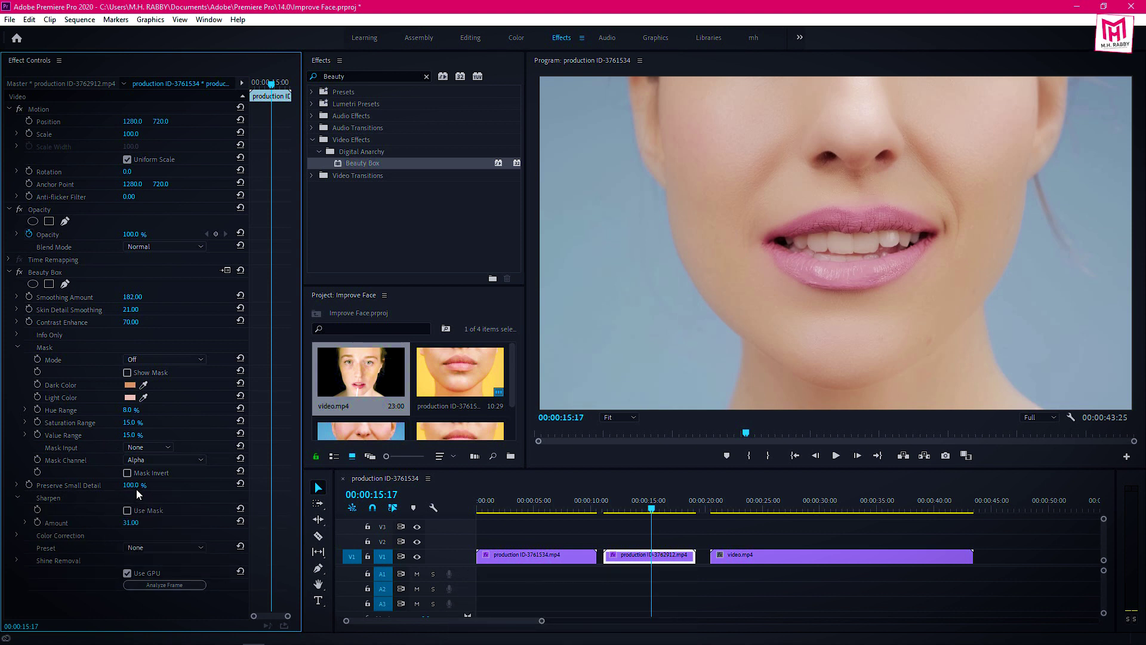
pyautogui.moveTo(131, 485); pyautogui.dragTo(109, 485)
# Play the second clip and toggle Beauty Box to compare the skin with and without the effect.
pyautogui.click(608, 508)
pyautogui.press('space')
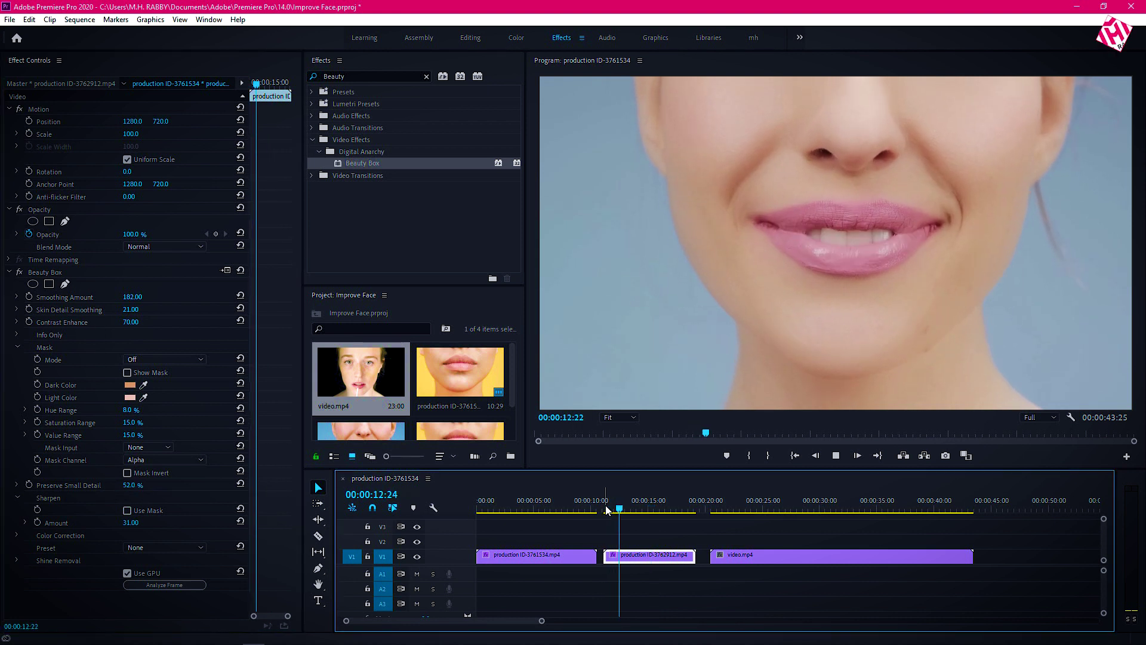
pyautogui.click(21, 272)
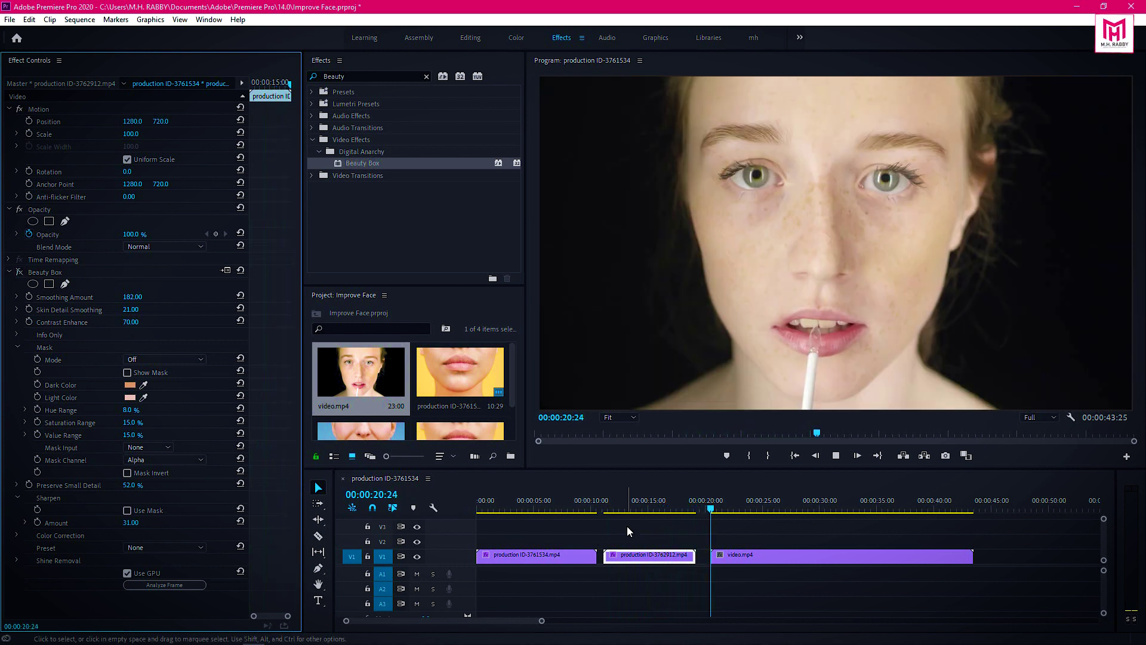
pyautogui.click(605, 509)
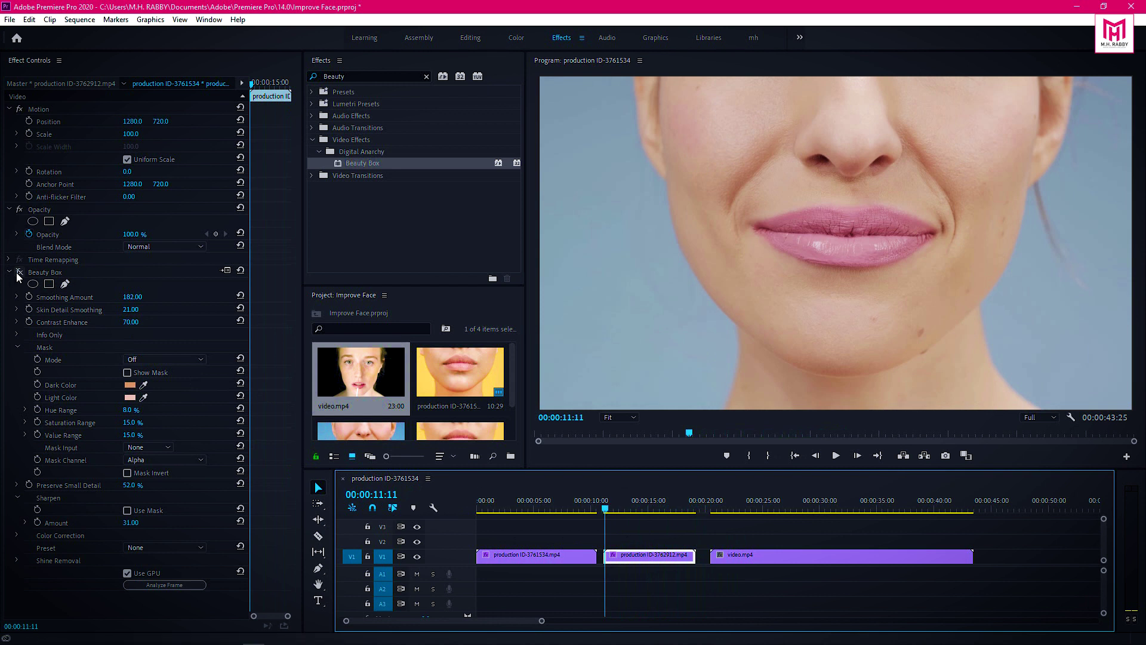
# Pause the second clip's playback and toggle Beauty Box to compare its effect on the skin.
pyautogui.press('space')
pyautogui.click(18, 274)
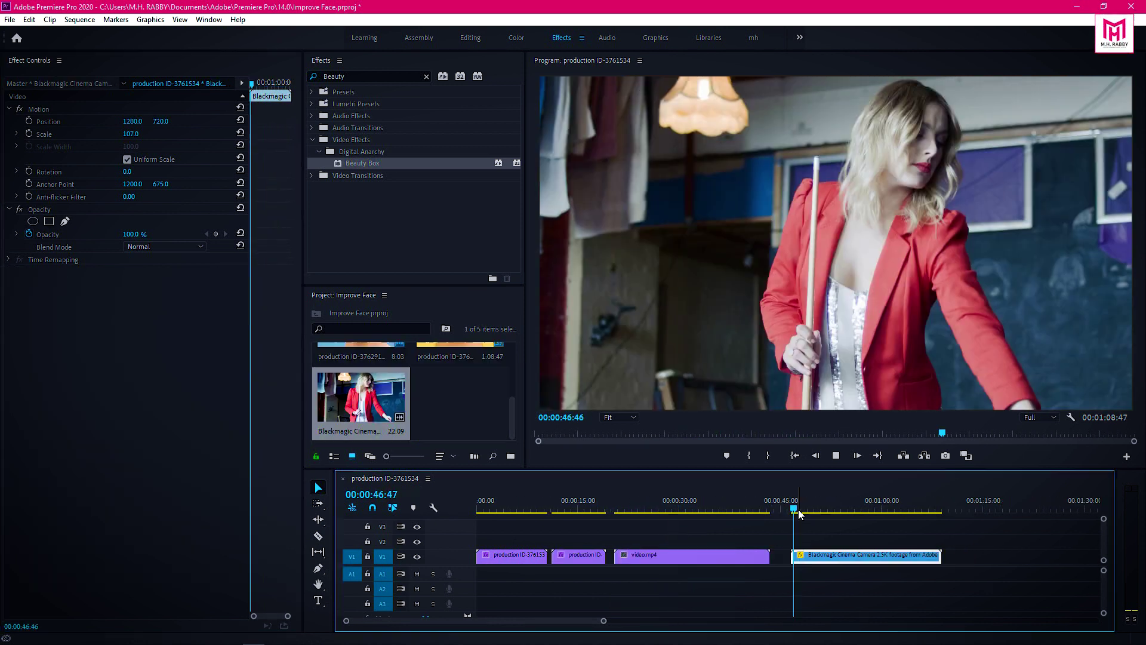
# Preview the Blackmagic Cinema Camera clip, stop on the face close-up at about 00:00:50:30, and apply the Beauty Box effect to the clip.
pyautogui.moveTo(793, 510); pyautogui.dragTo(800, 513)
pyautogui.press('space')
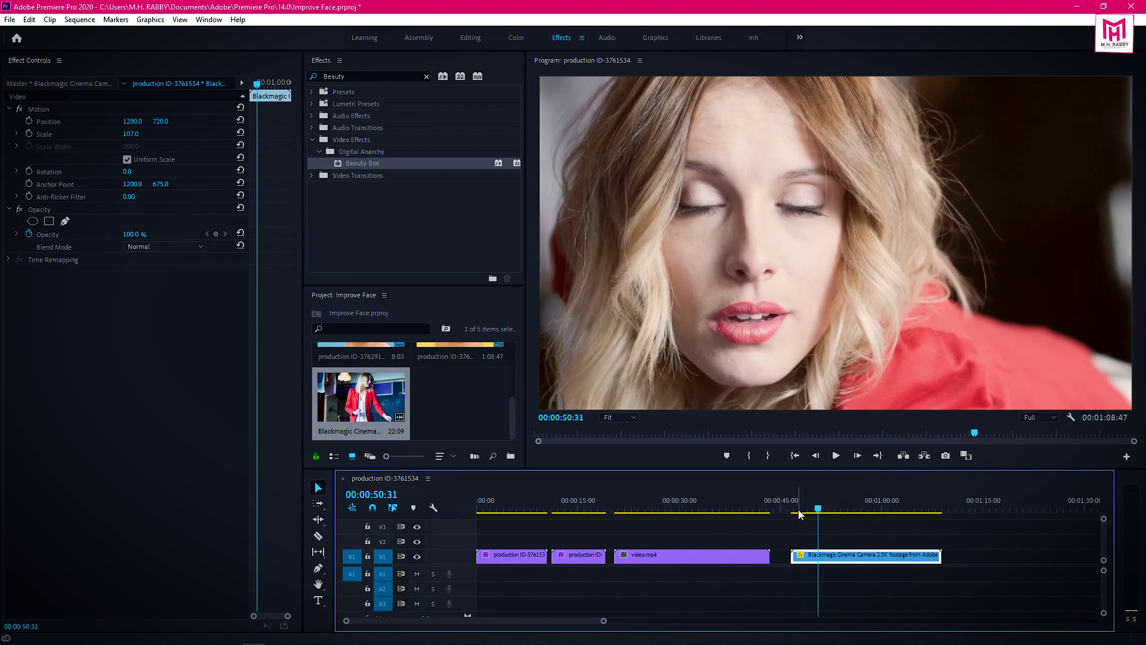
pyautogui.press('space')
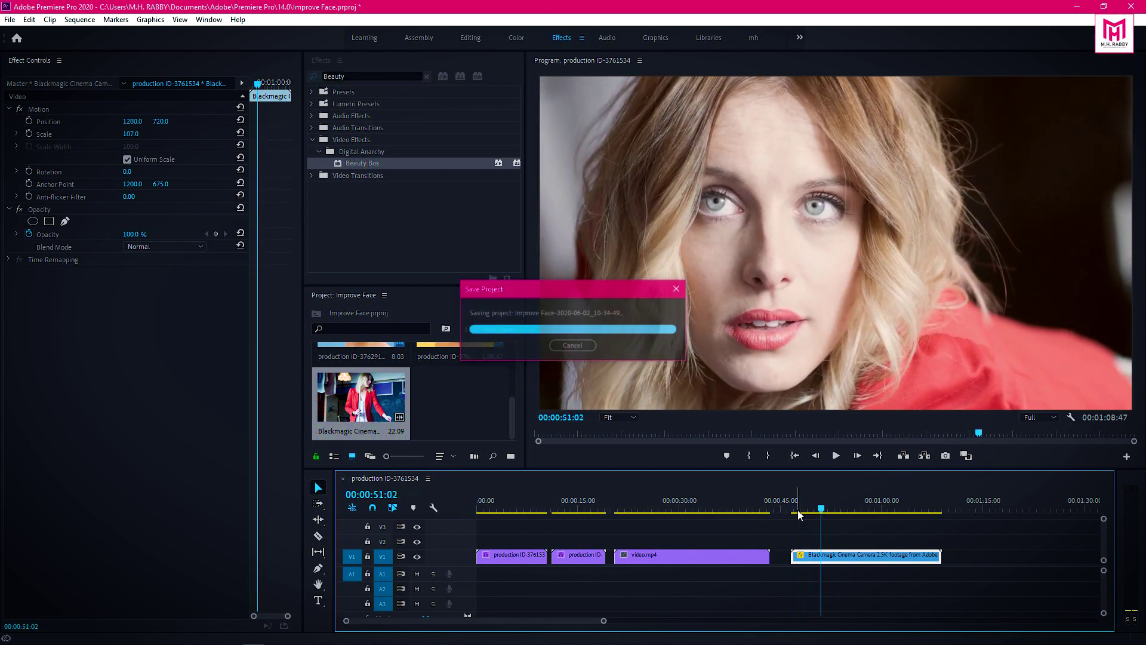
pyautogui.press('Left')
pyautogui.press('Left')
pyautogui.press('Left')
pyautogui.press('Left')
pyautogui.press('Left')
pyautogui.press('Left')
pyautogui.press('Left')
pyautogui.press('Left')
pyautogui.press('Left')
pyautogui.press('Left')
pyautogui.press('Left')
pyautogui.press('Left')
pyautogui.press('Left')
pyautogui.press('Left')
pyautogui.press('Left')
pyautogui.press('Left')
pyautogui.press('Left')
pyautogui.press('Left')
pyautogui.press('Left')
pyautogui.press('Left')
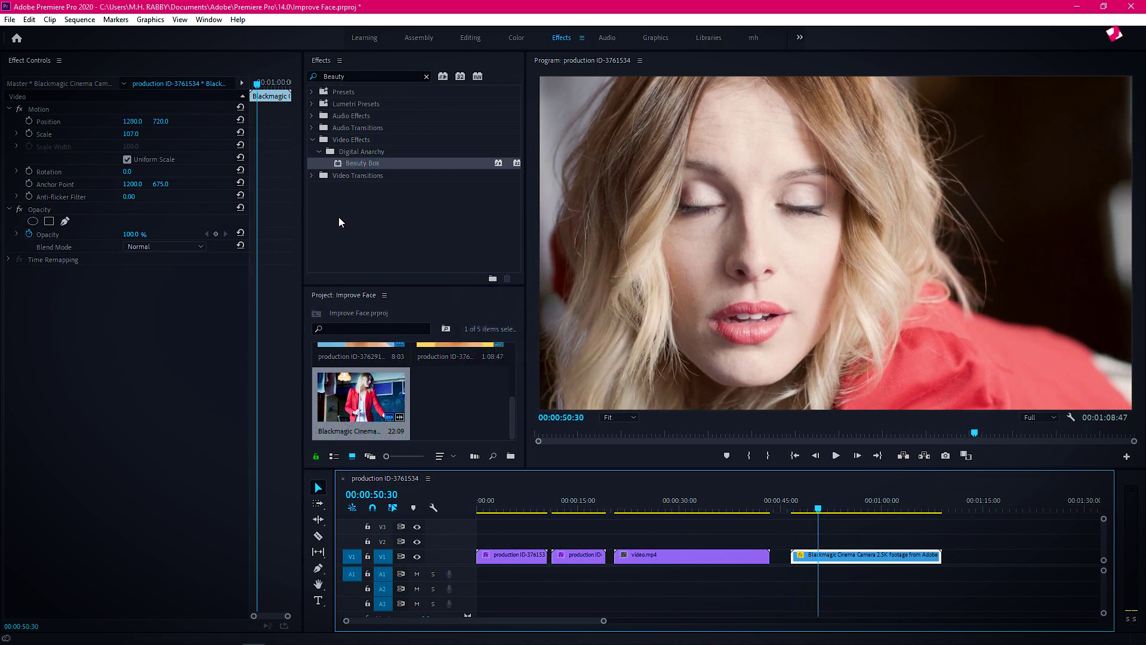
pyautogui.moveTo(356, 163); pyautogui.dragTo(844, 562)
# Sample the Beauty Box mask's light color and set Smoothing Amount 156, Skin Detail Smoothing 30 and Sharpen Amount 10 on the Blackmagic clip.
pyautogui.click(146, 394)
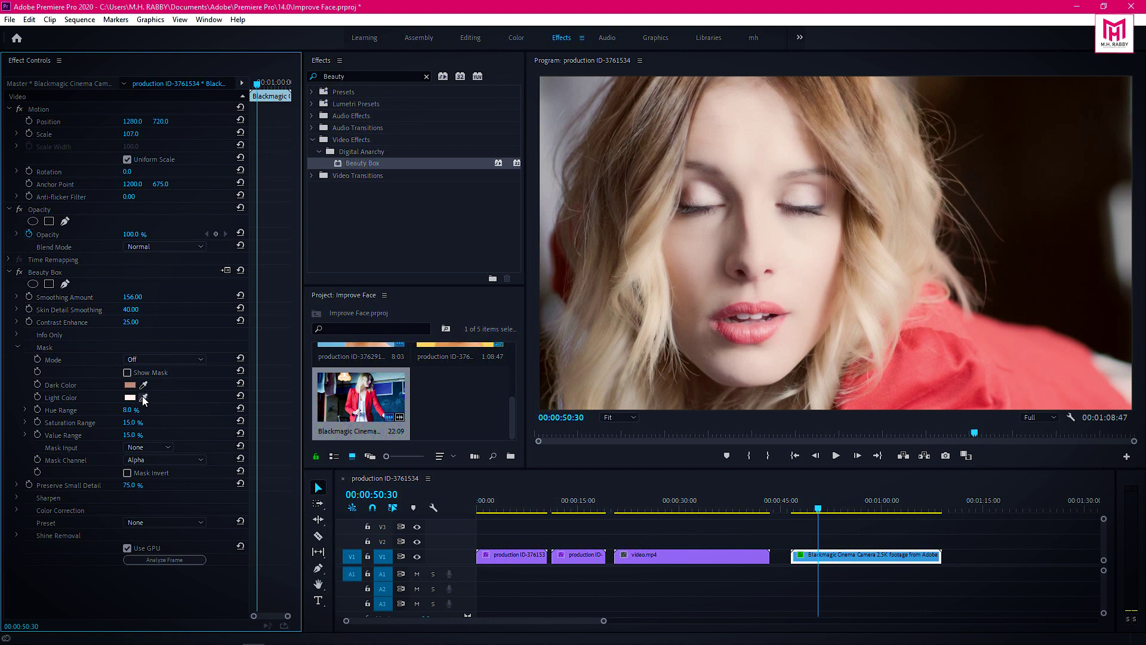
pyautogui.click(17, 498)
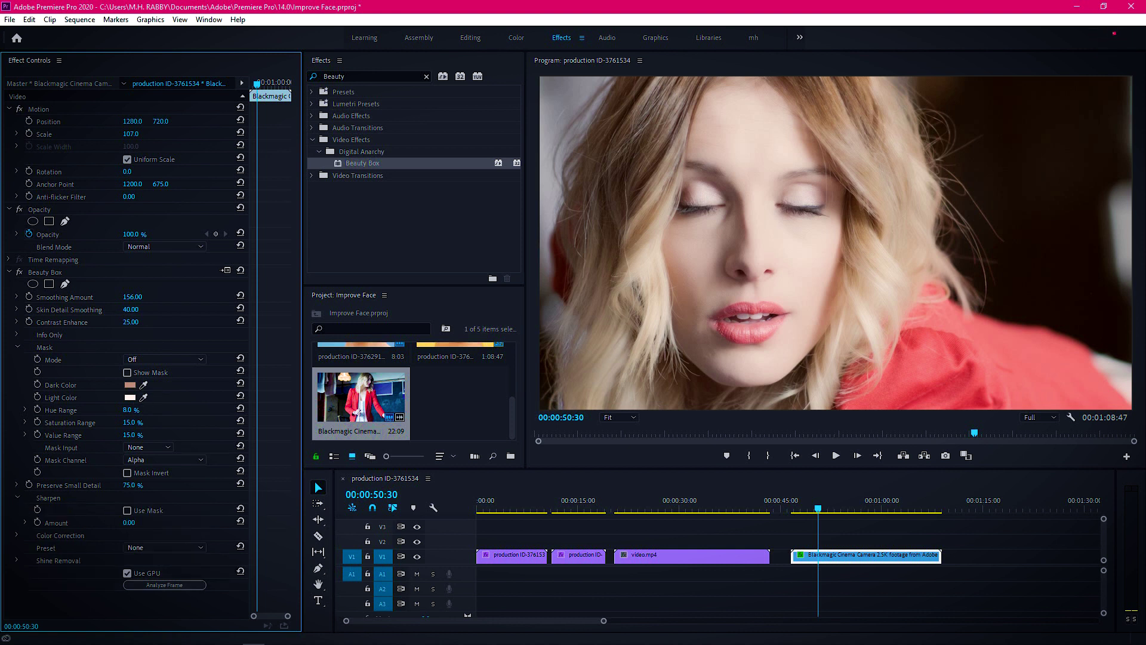
pyautogui.moveTo(129, 522); pyautogui.dragTo(180, 523)
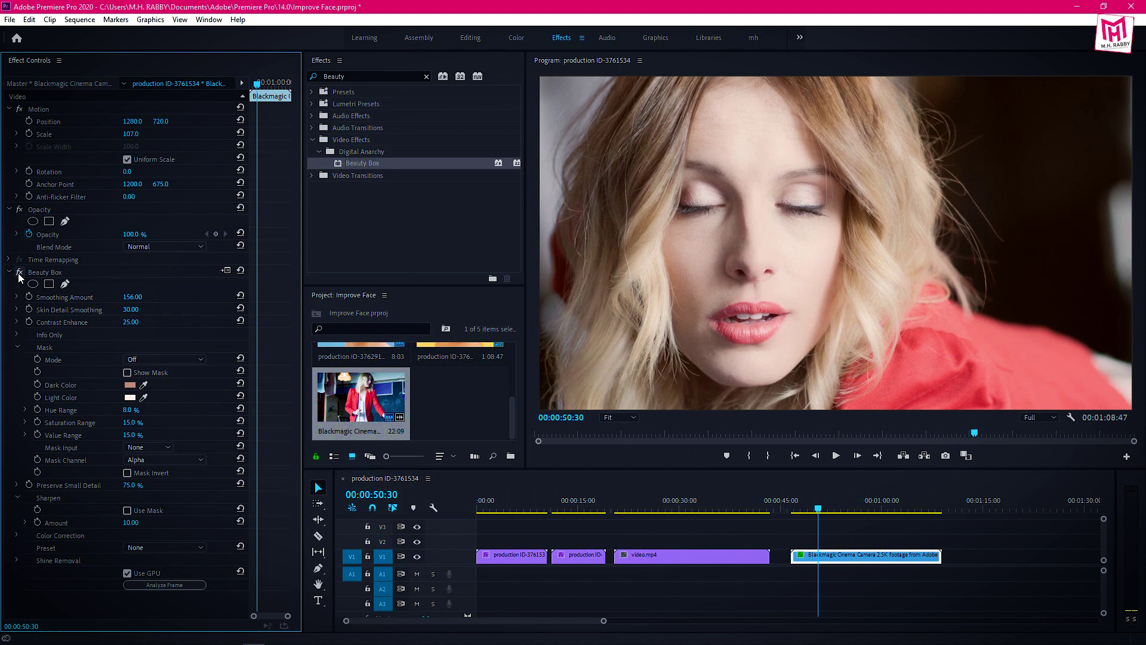
# Inspect the woman's face at 00:00:48:43 with the preview at 75%, toggling Beauty Box to compare the skin.
pyautogui.moveTo(816, 509); pyautogui.dragTo(809, 512)
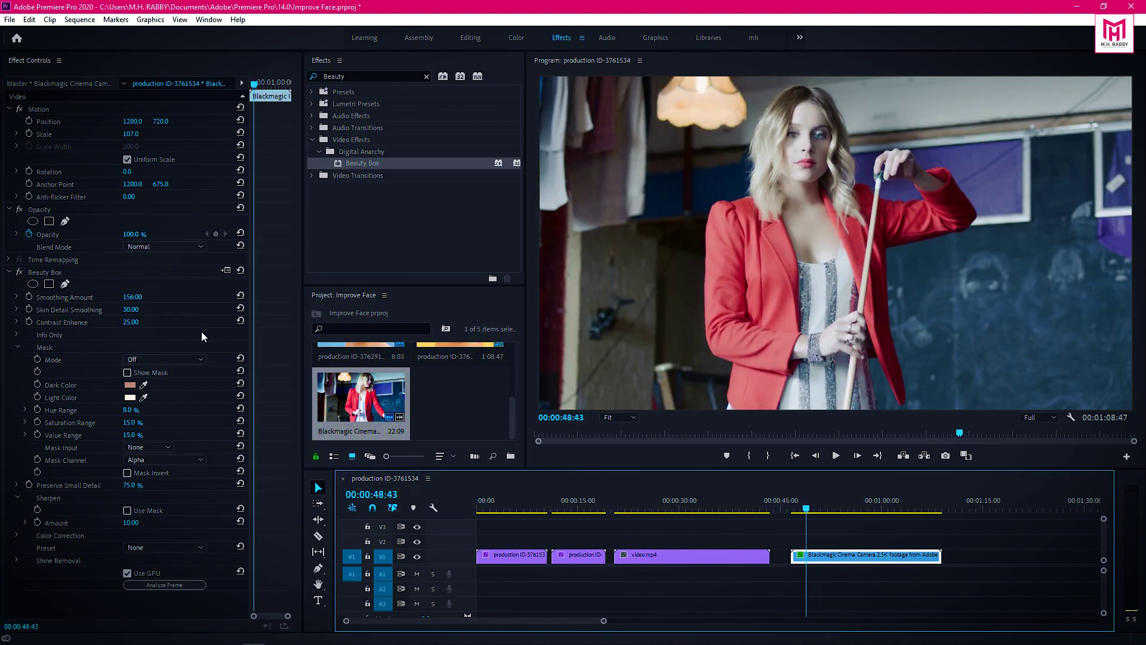
pyautogui.click(22, 278)
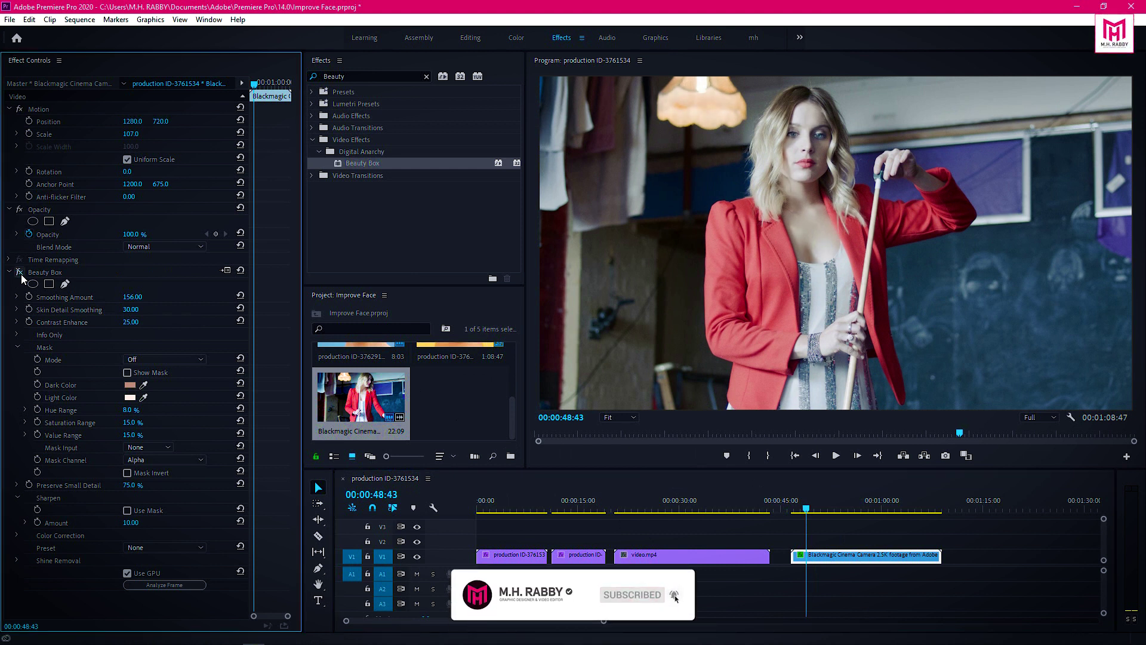
pyautogui.click(633, 417)
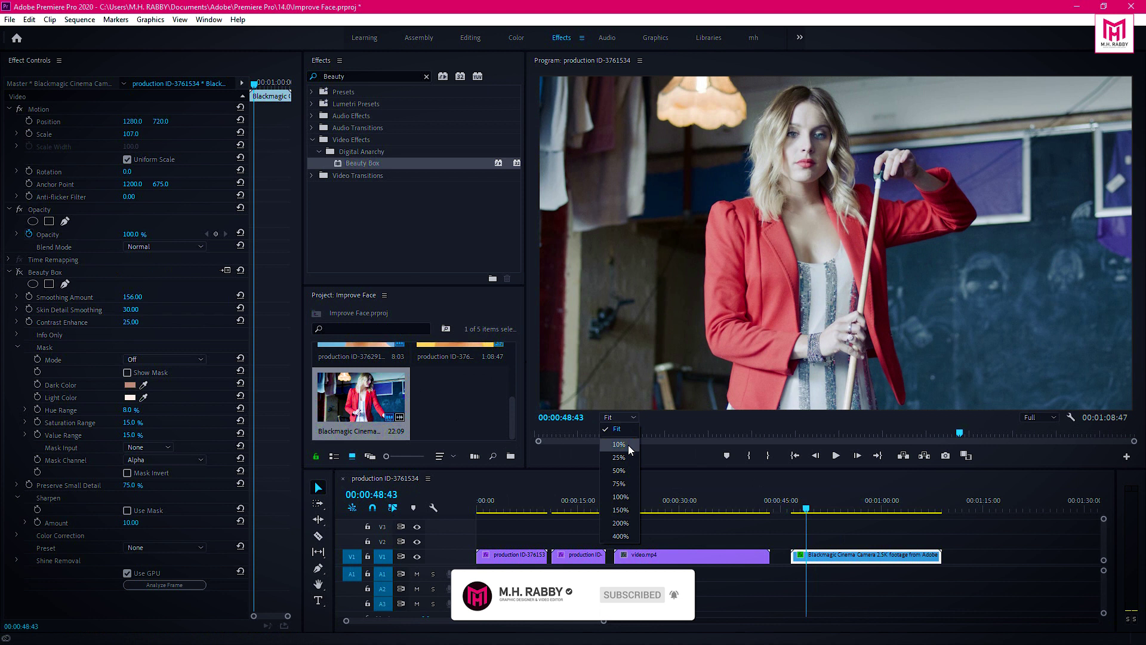
pyautogui.click(625, 483)
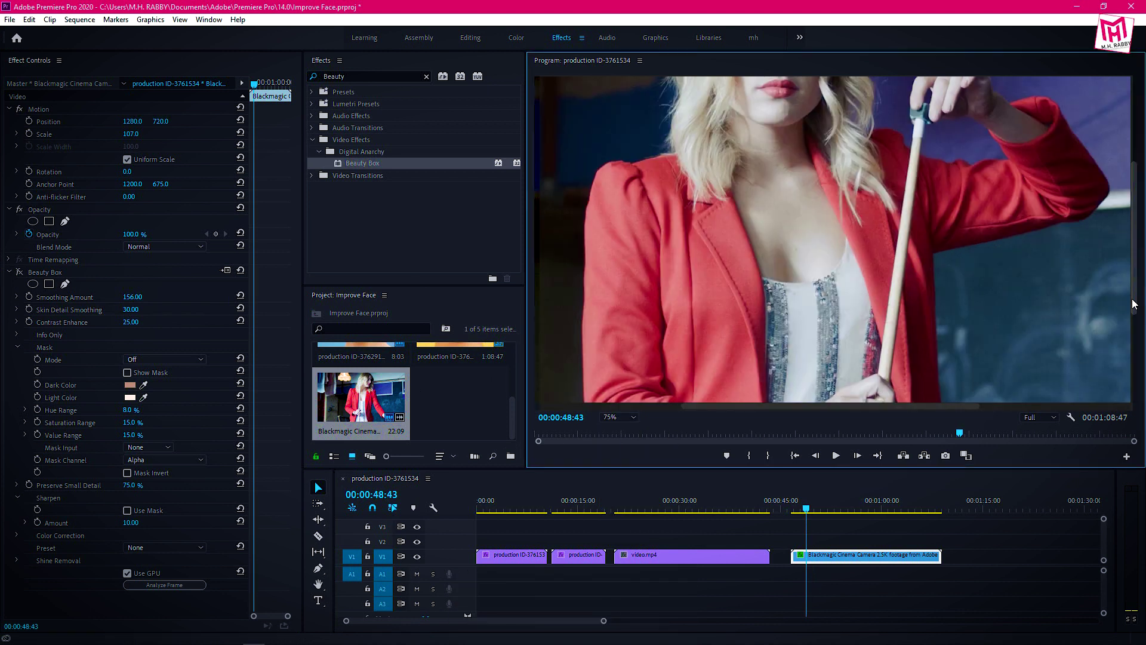
pyautogui.moveTo(1134, 301); pyautogui.dragTo(1144, 228)
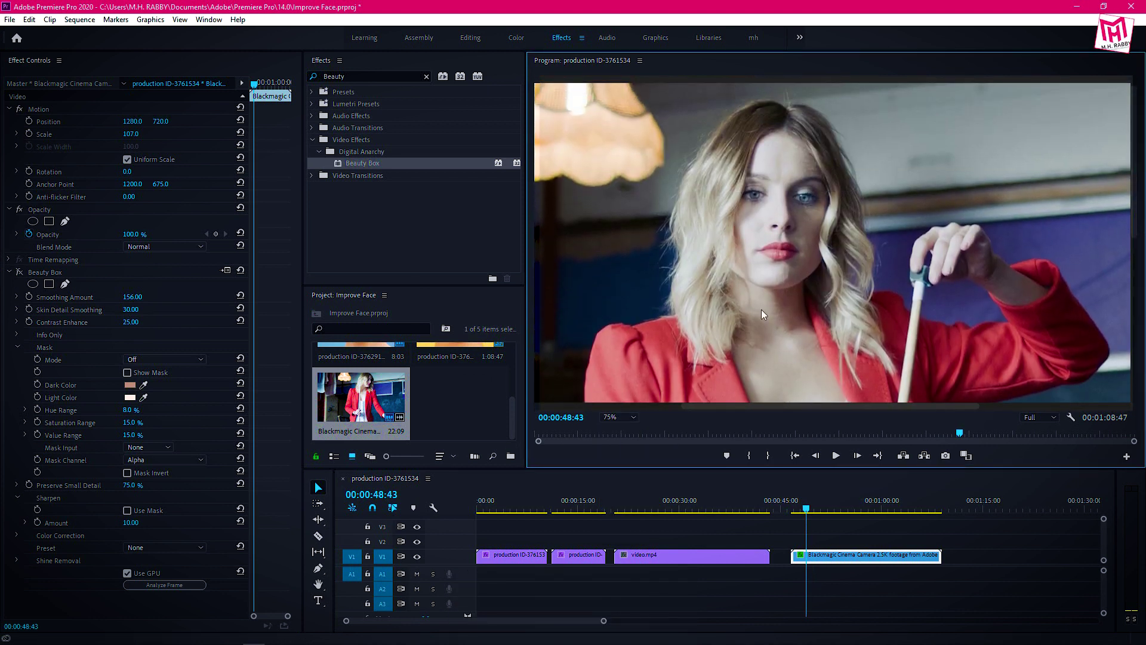
pyautogui.moveTo(1135, 196); pyautogui.dragTo(1135, 219)
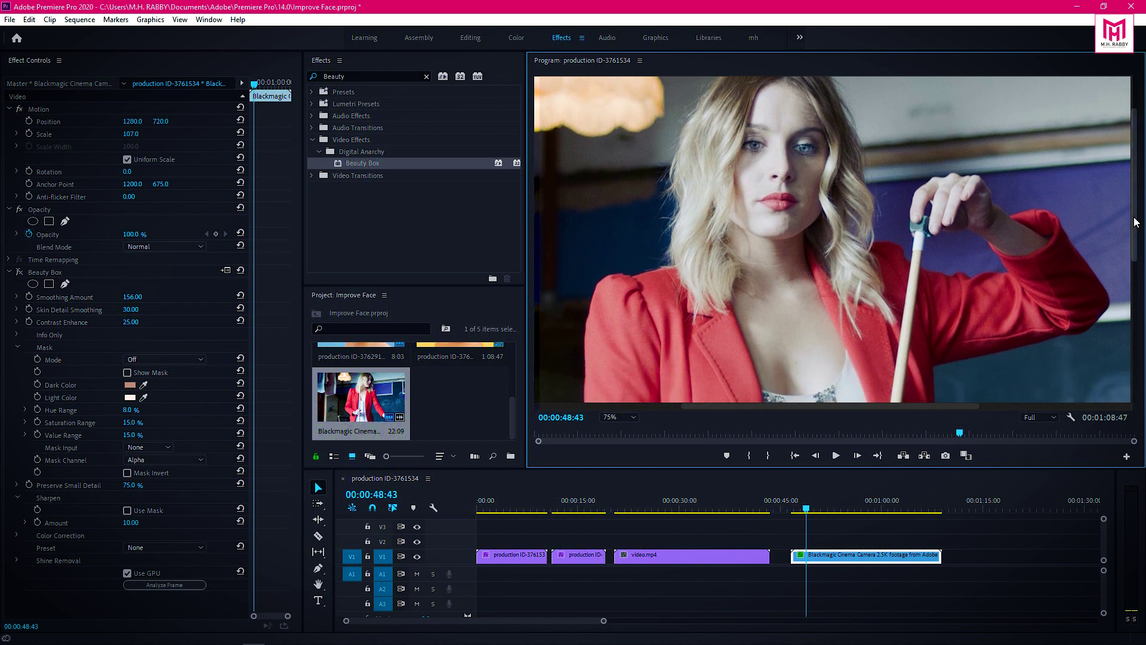
pyautogui.click(19, 271)
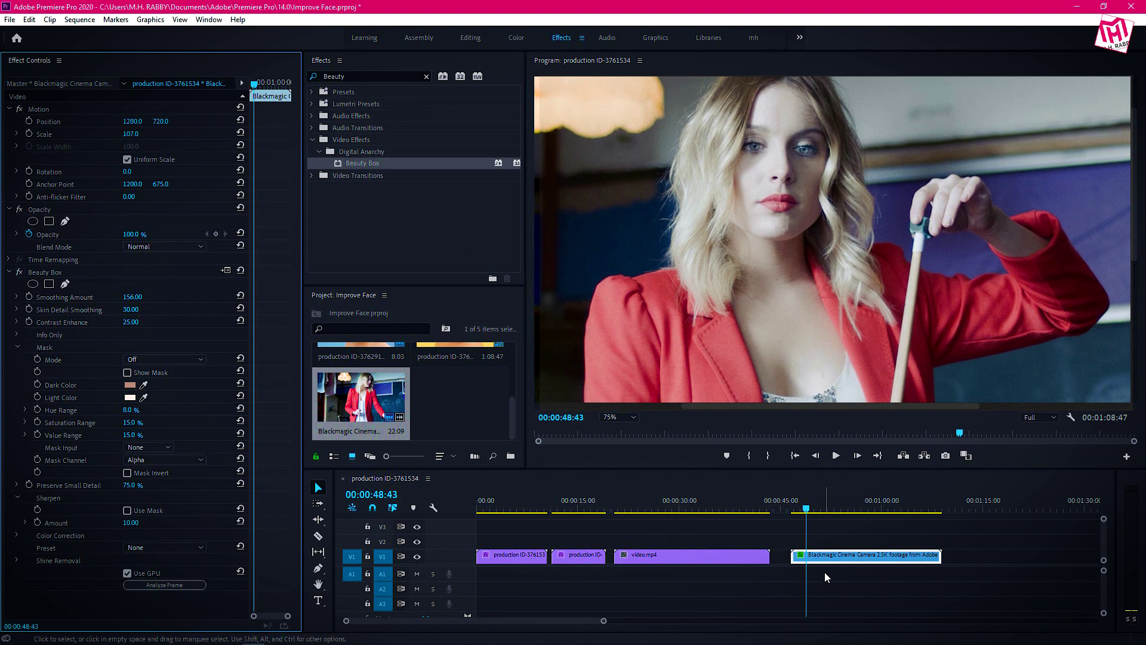
# Return the preview to Fit, play the Blackmagic clip up to the close-up at 00:00:51:03, and compare the face with Beauty Box on and off.
pyautogui.click(630, 417)
pyautogui.click(610, 432)
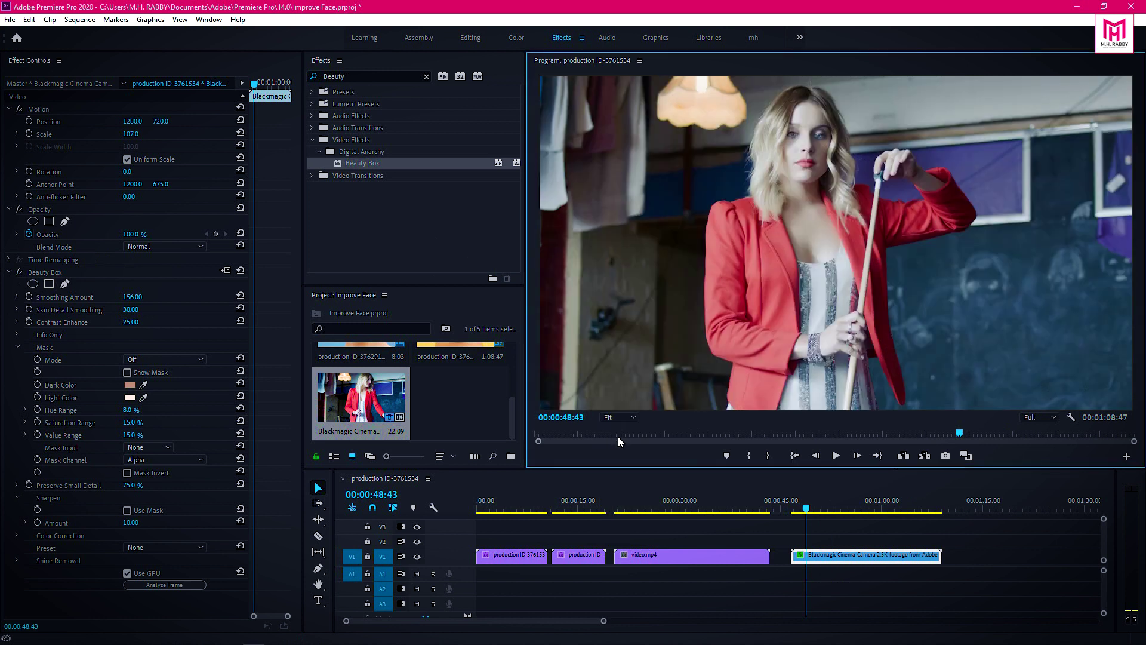
pyautogui.click(796, 511)
pyautogui.press('space')
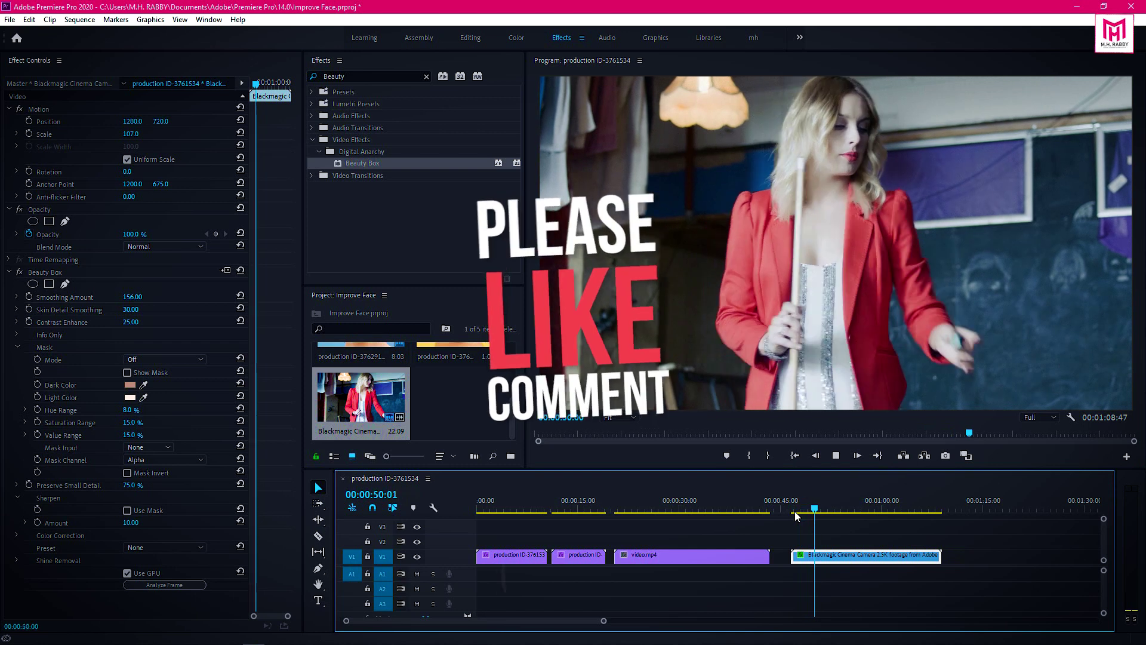
pyautogui.press('space')
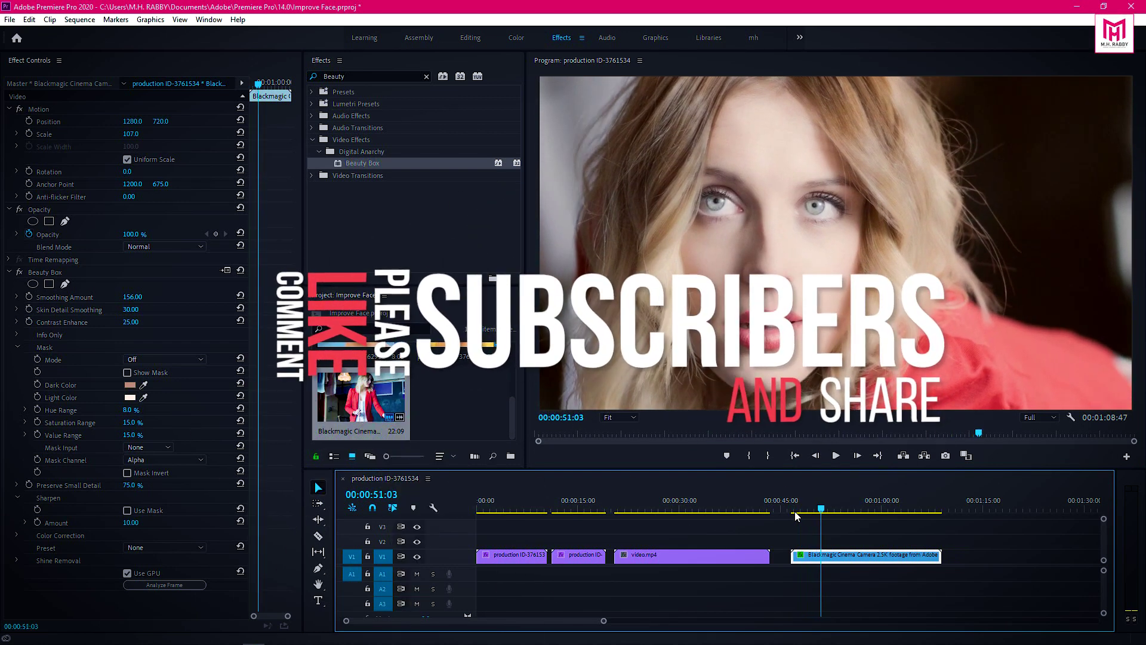
pyautogui.click(20, 273)
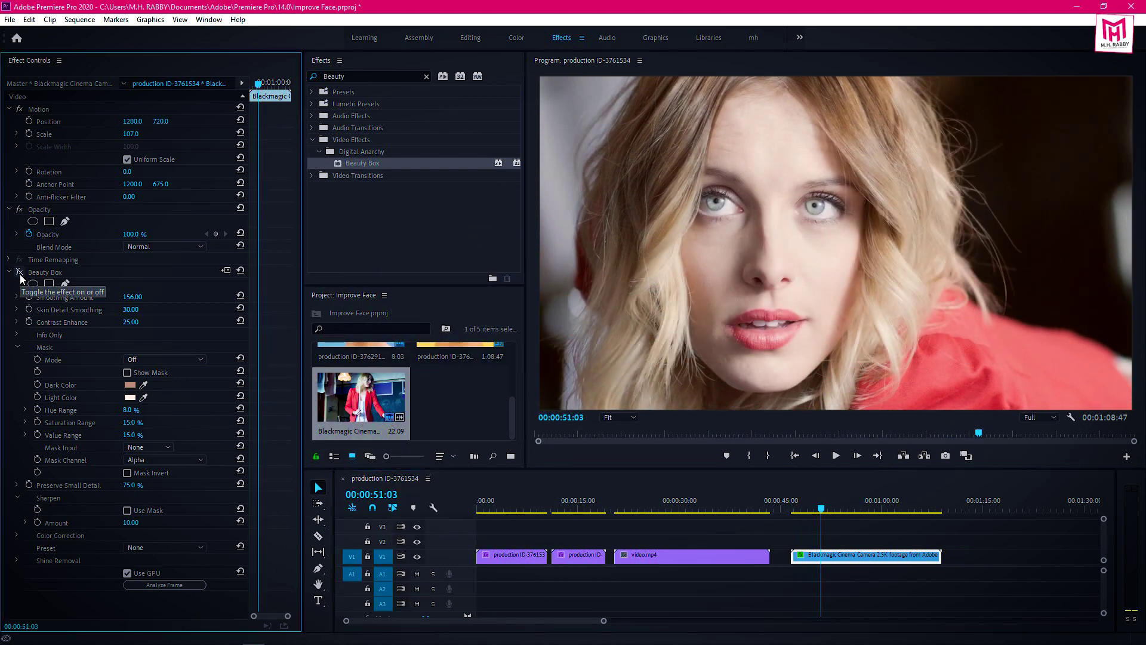
pyautogui.click(20, 273)
pyautogui.click(19, 274)
pyautogui.click(20, 273)
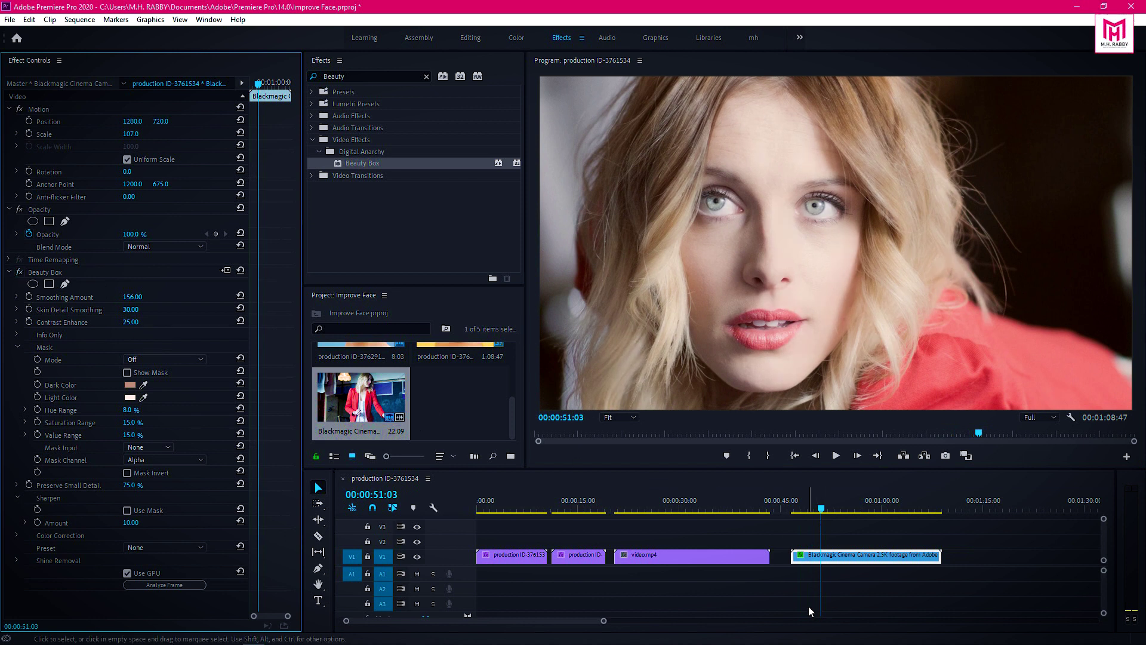
# Play on to the graffiti-wall shot at 00:00:52:25, view the face at 150%, and toggle Beauty Box repeatedly to compare the result.
pyautogui.press('space')
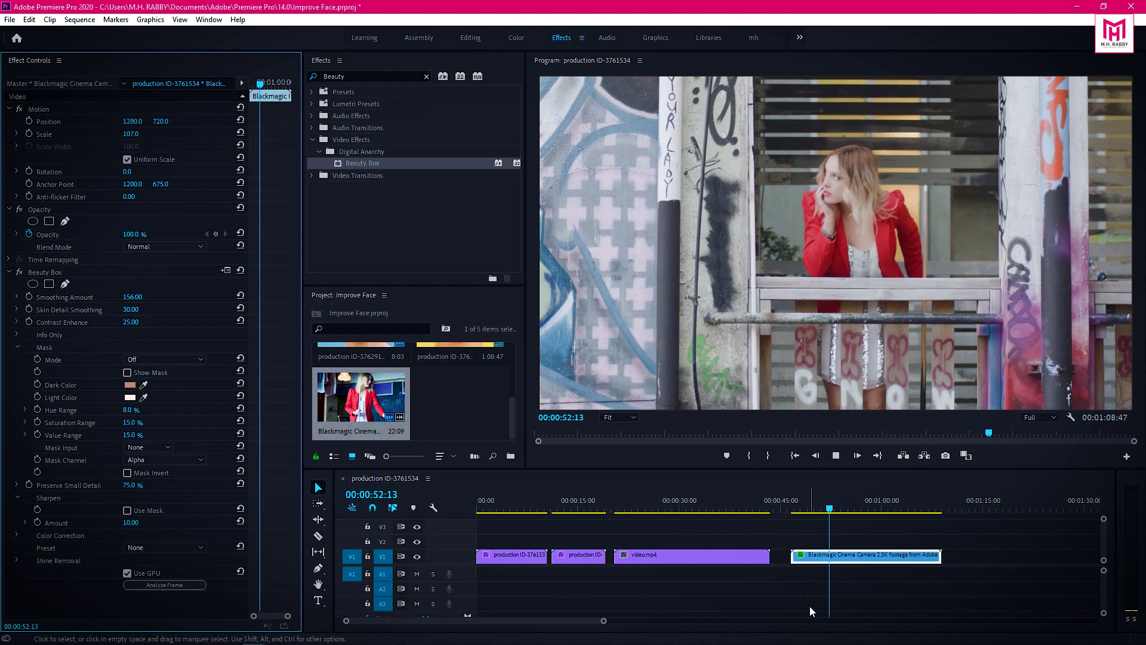
pyautogui.press('space')
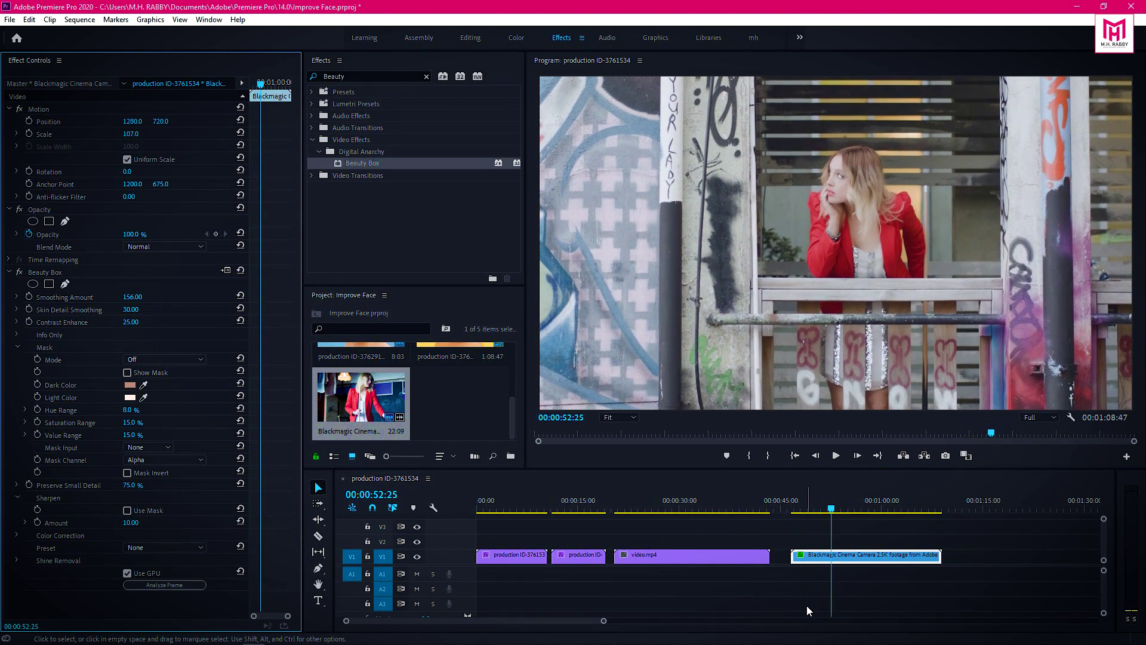
pyautogui.click(621, 419)
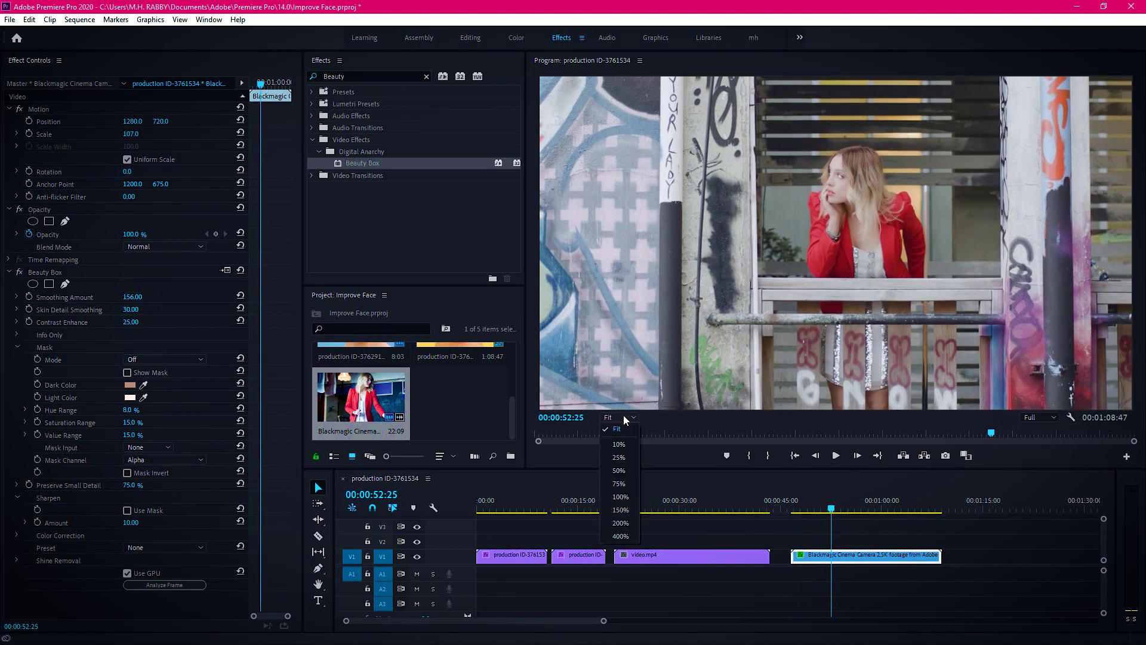
pyautogui.click(621, 510)
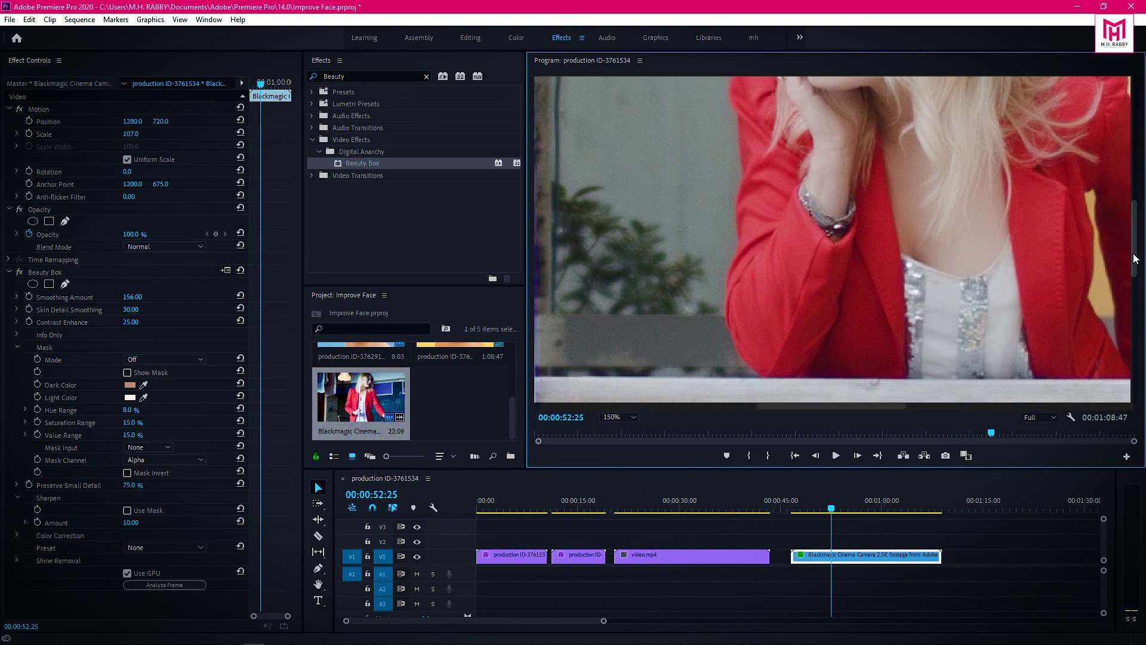
pyautogui.moveTo(1136, 258); pyautogui.dragTo(1134, 220)
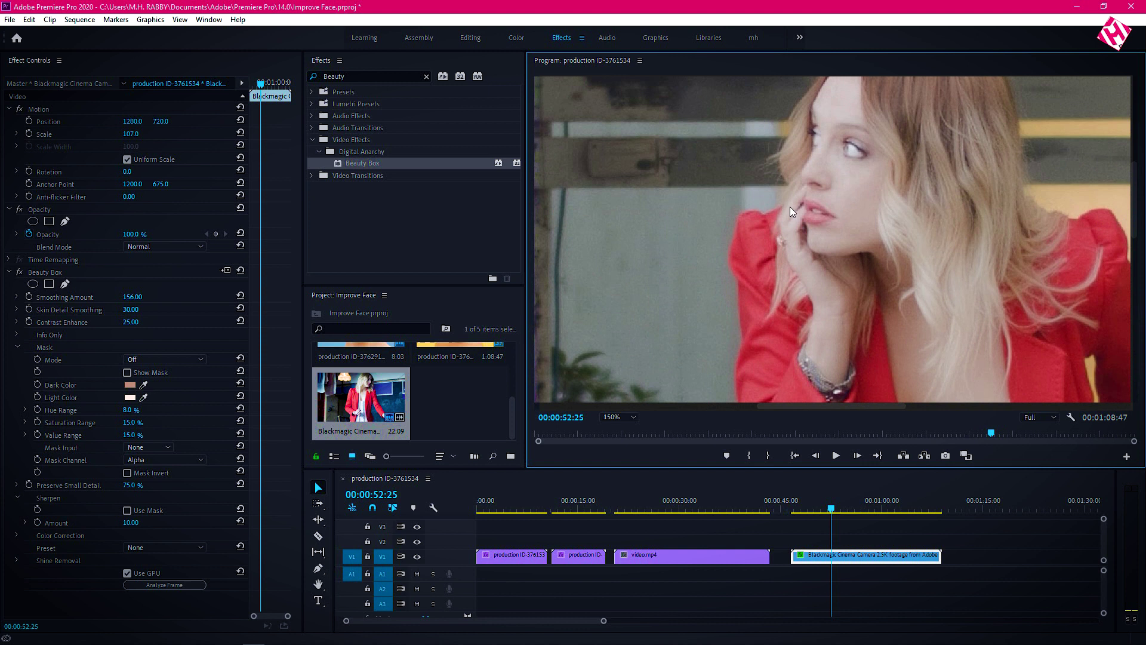
pyautogui.click(20, 273)
pyautogui.click(19, 272)
pyautogui.click(19, 271)
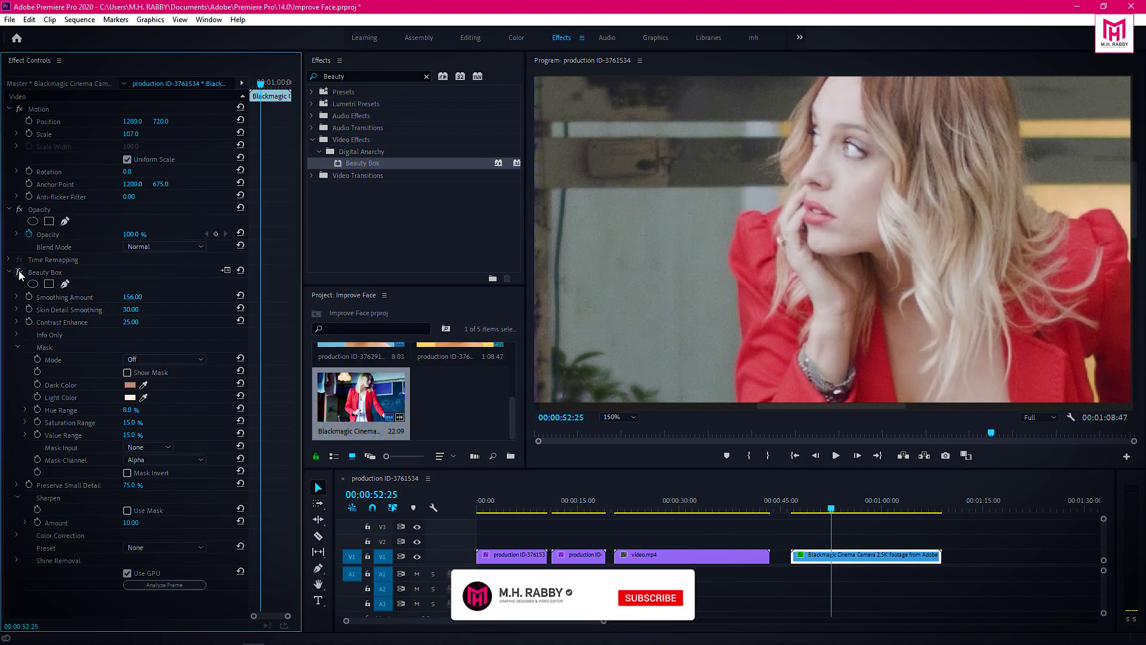
pyautogui.click(19, 272)
pyautogui.click(19, 271)
pyautogui.click(20, 273)
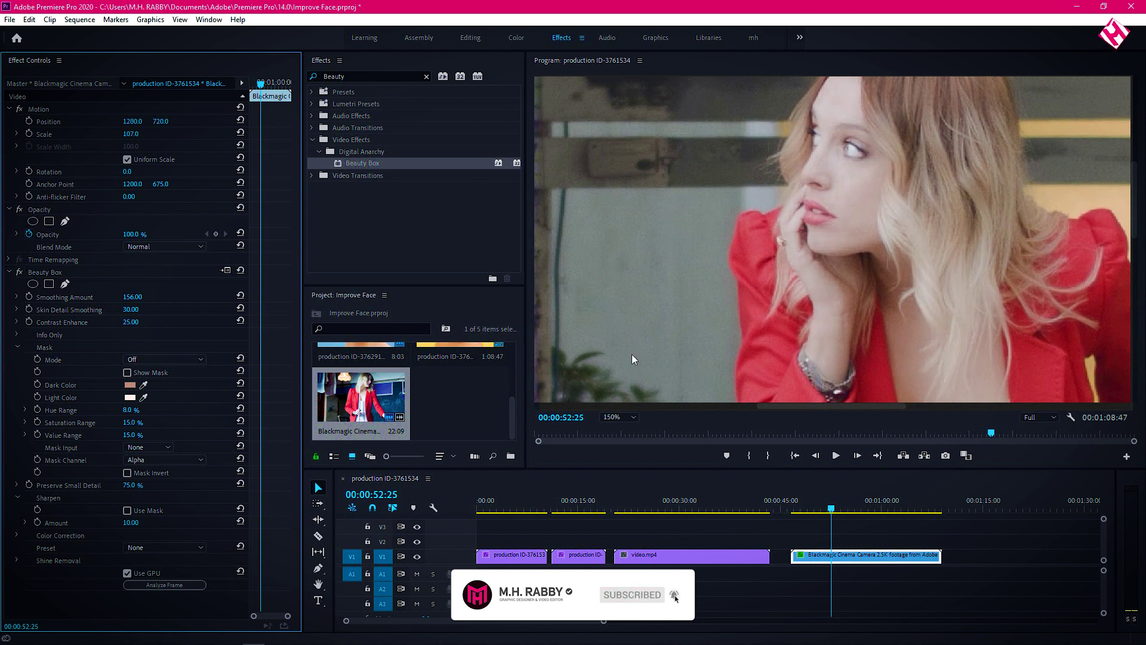
# Return the preview to Fit and replay the Blackmagic clip up to the face close-up at 00:00:51:03.
pyautogui.click(616, 417)
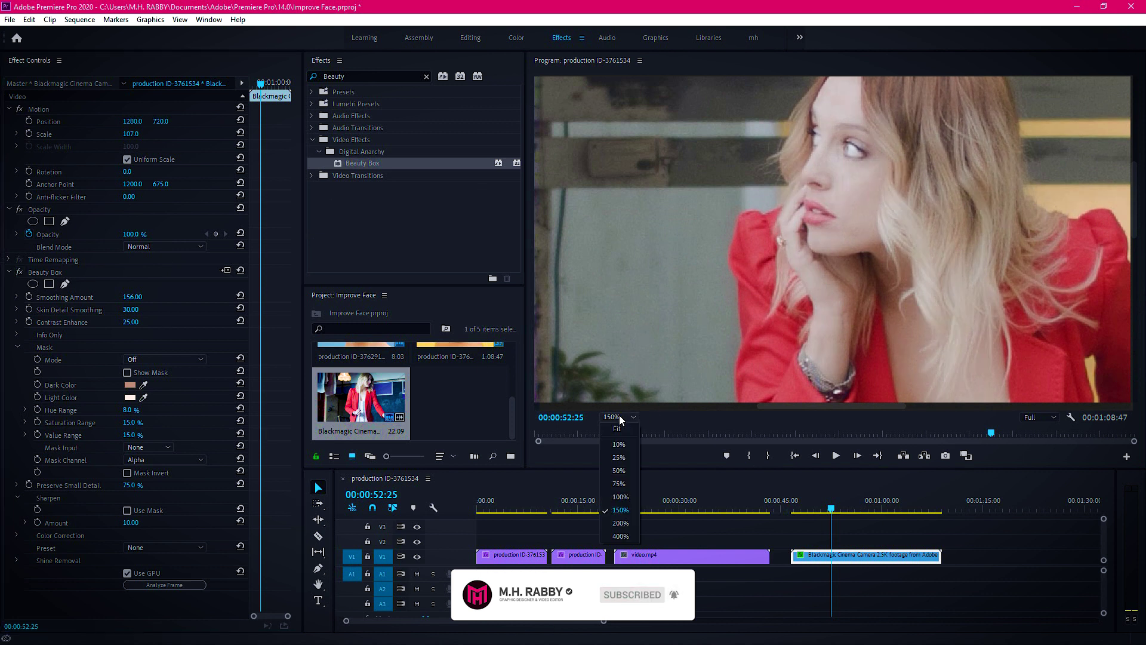
pyautogui.click(618, 431)
pyautogui.press('space')
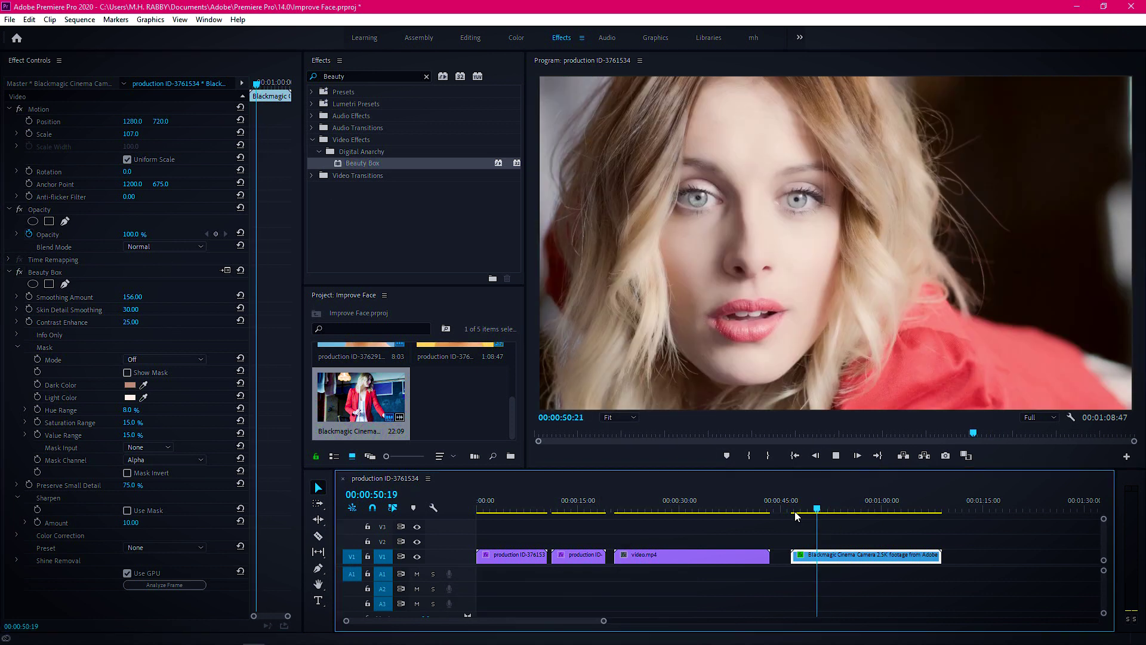
pyautogui.press('space')
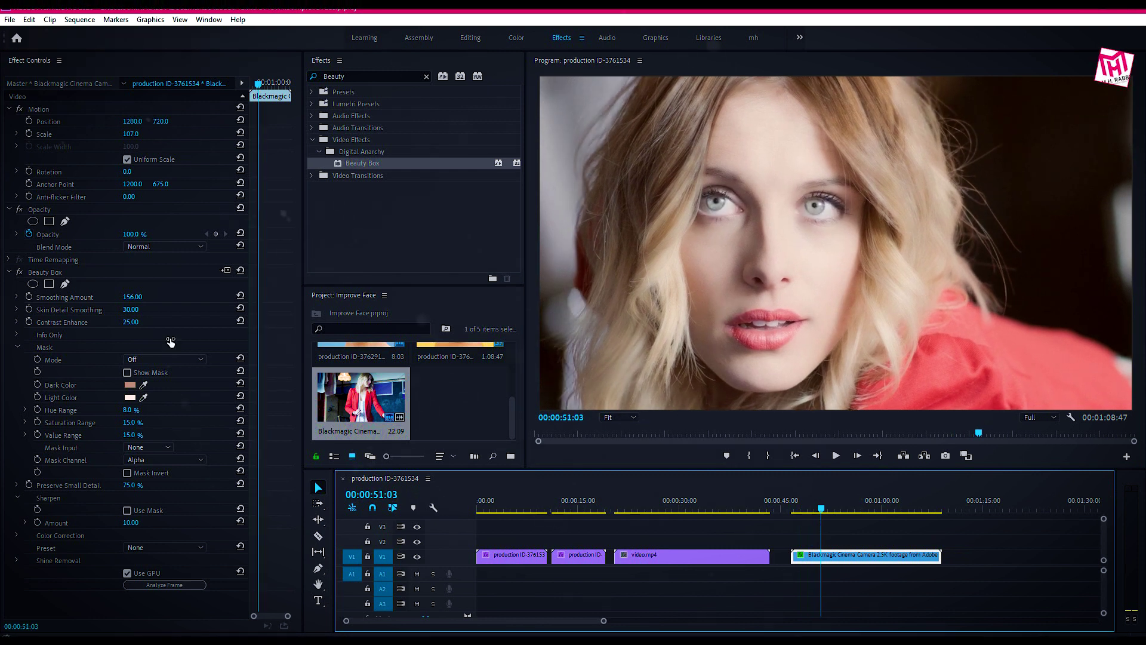